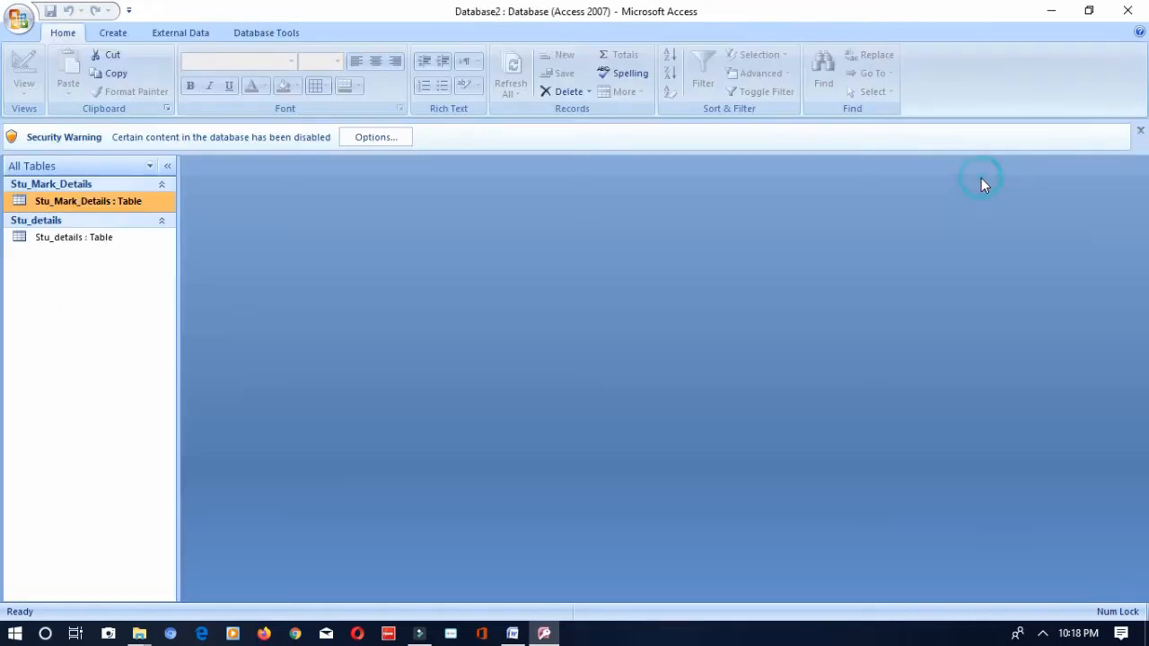
# - Open the Stu_details and Stu_Mark_Details tables and compare their fields and records, finishing on Stu_Mark_Details
pyautogui.doubleClick(20, 237)
pyautogui.doubleClick(45, 206)
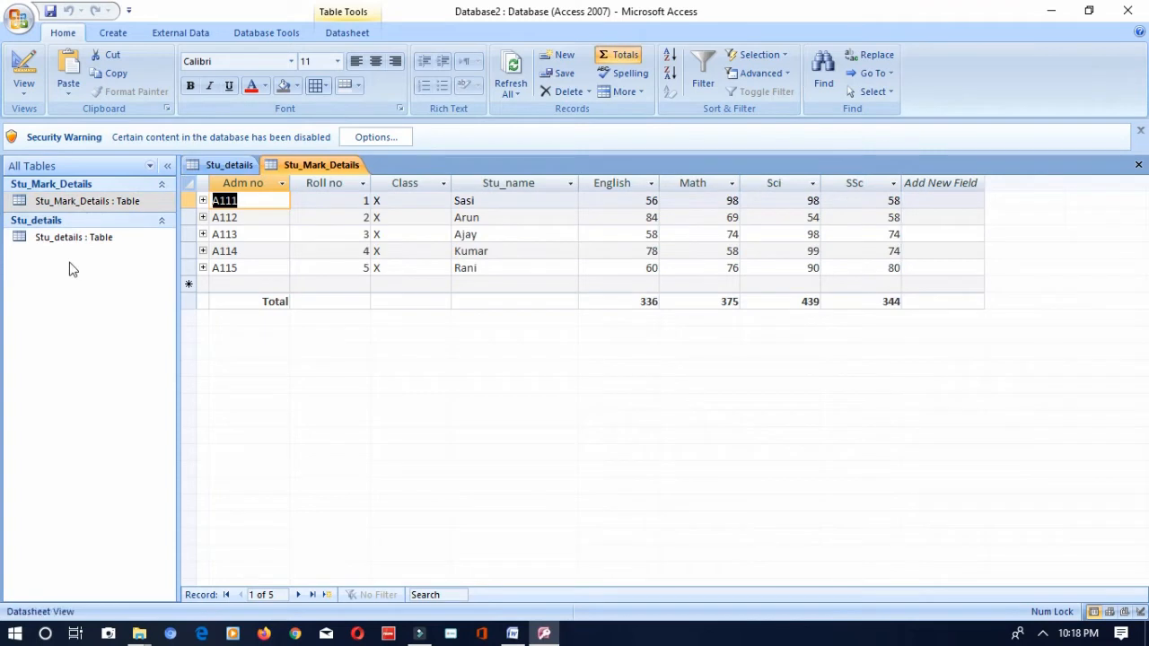
pyautogui.doubleClick(65, 238)
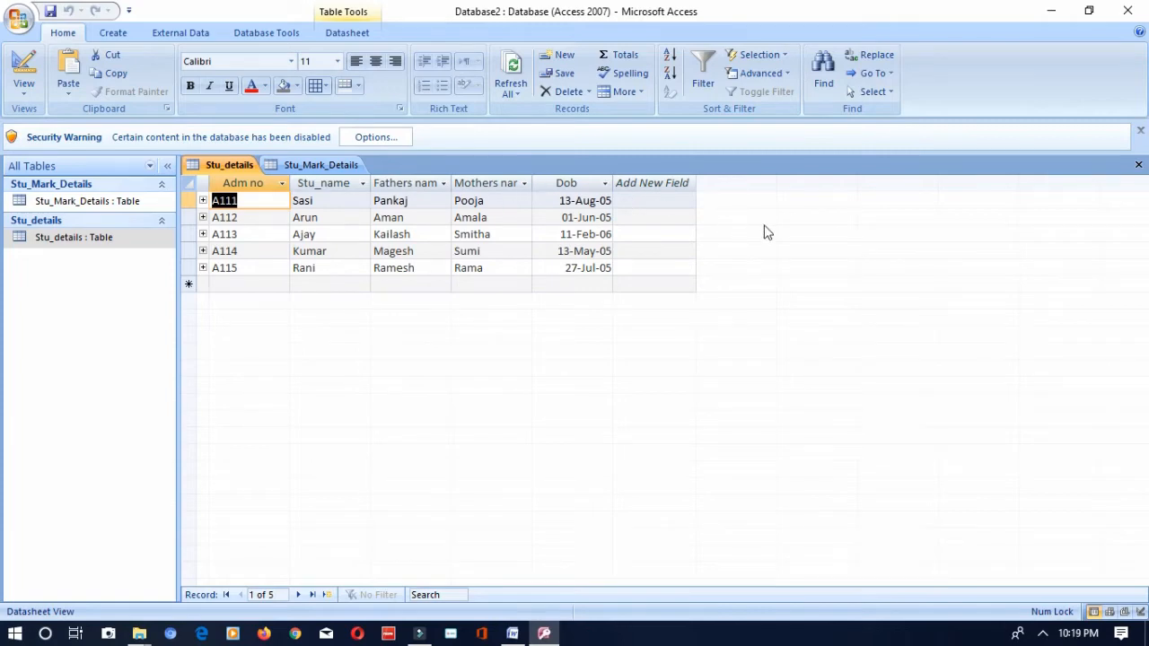
pyautogui.doubleClick(51, 203)
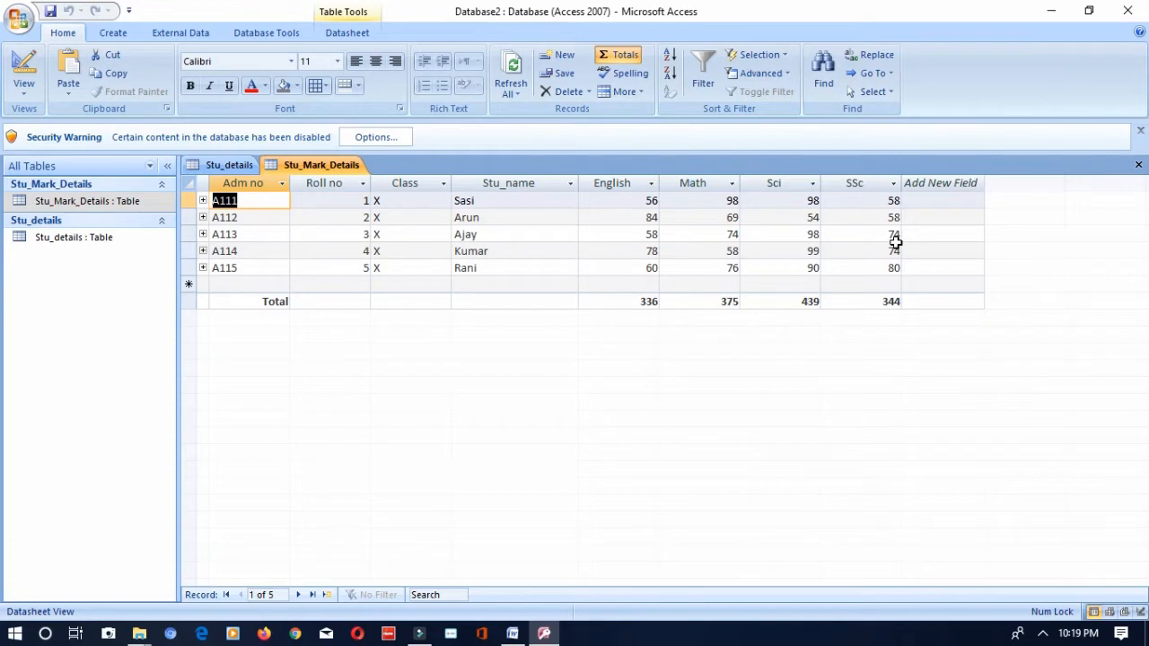
pyautogui.doubleClick(78, 242)
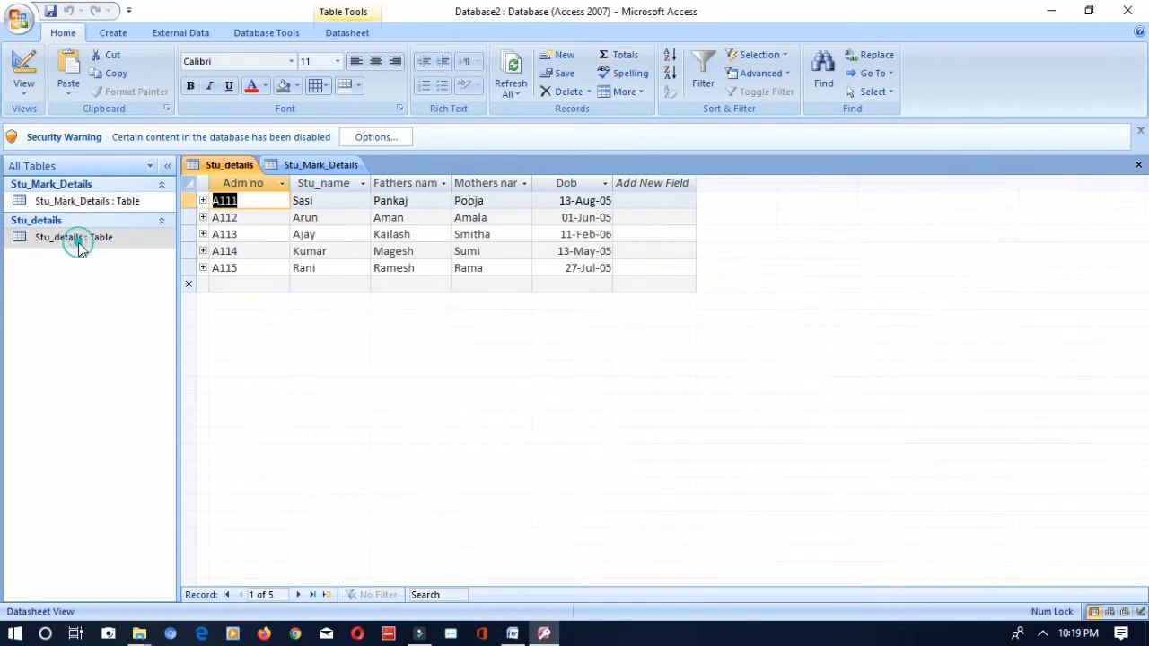
pyautogui.doubleClick(69, 201)
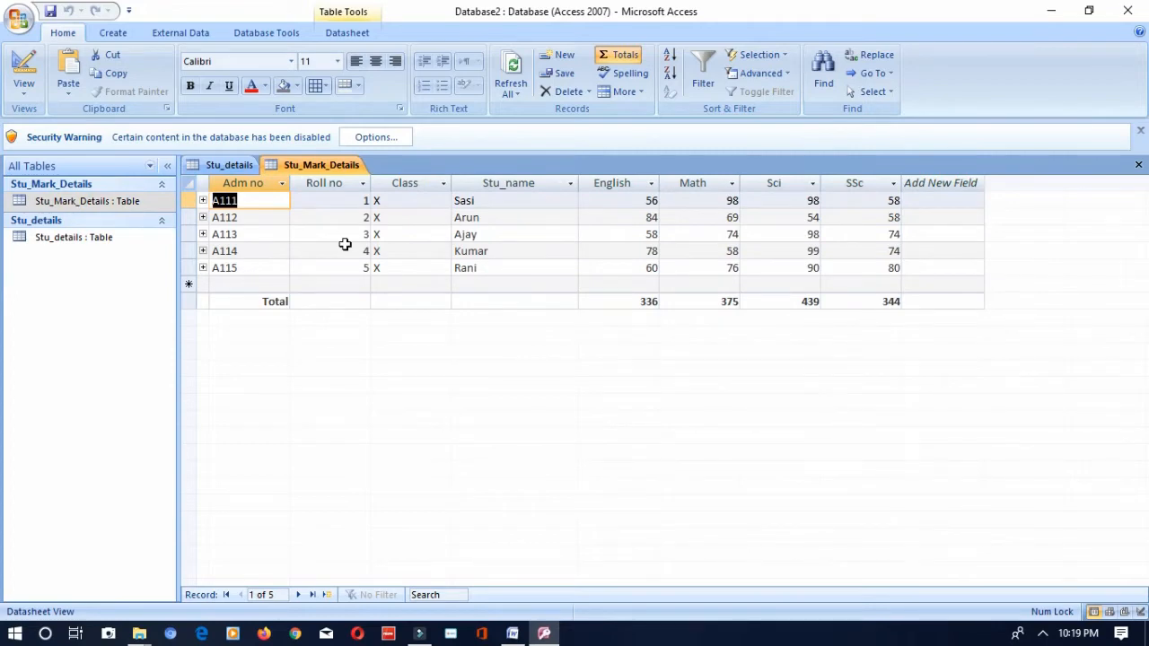
pyautogui.doubleClick(82, 243)
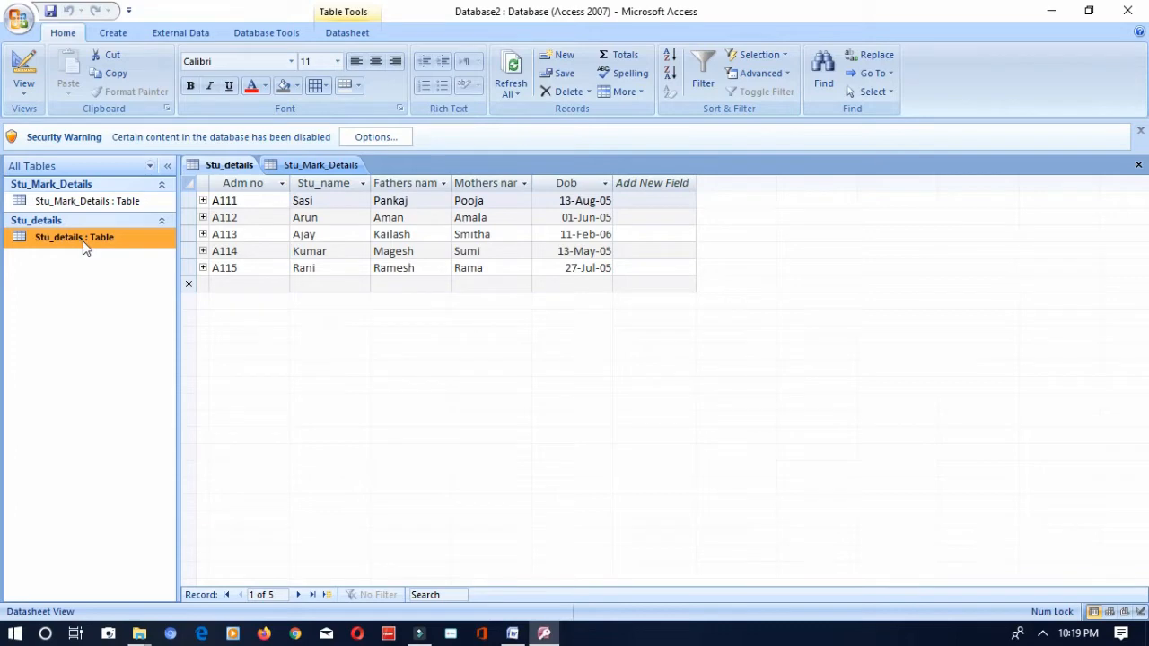
pyautogui.doubleClick(83, 201)
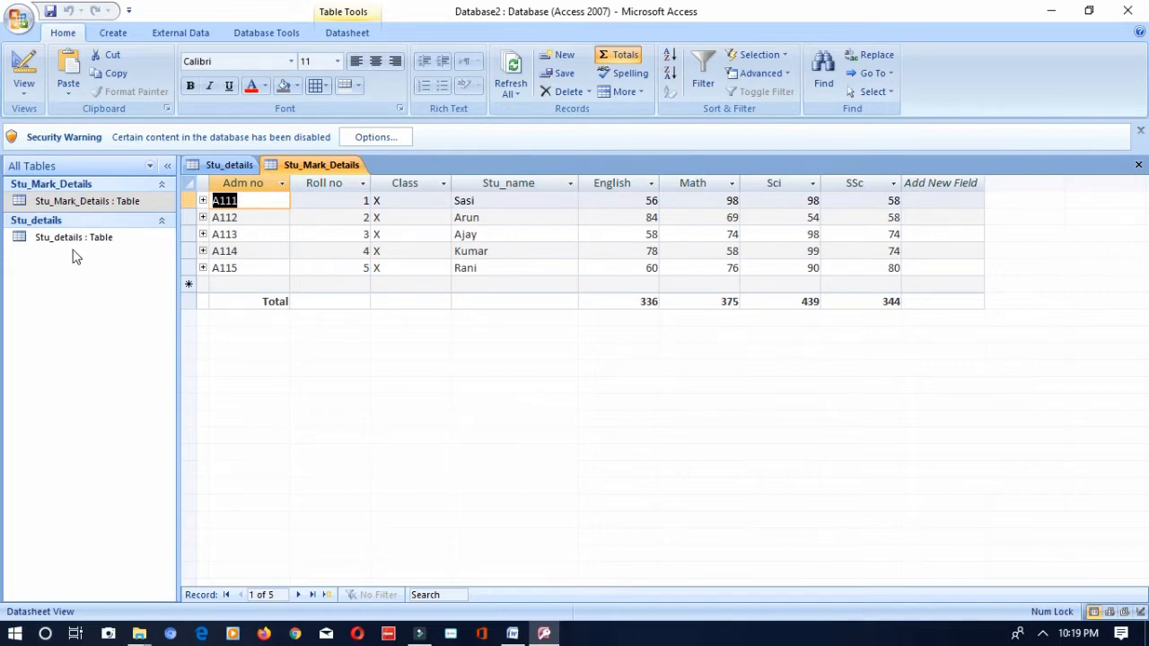
pyautogui.click(569, 183)
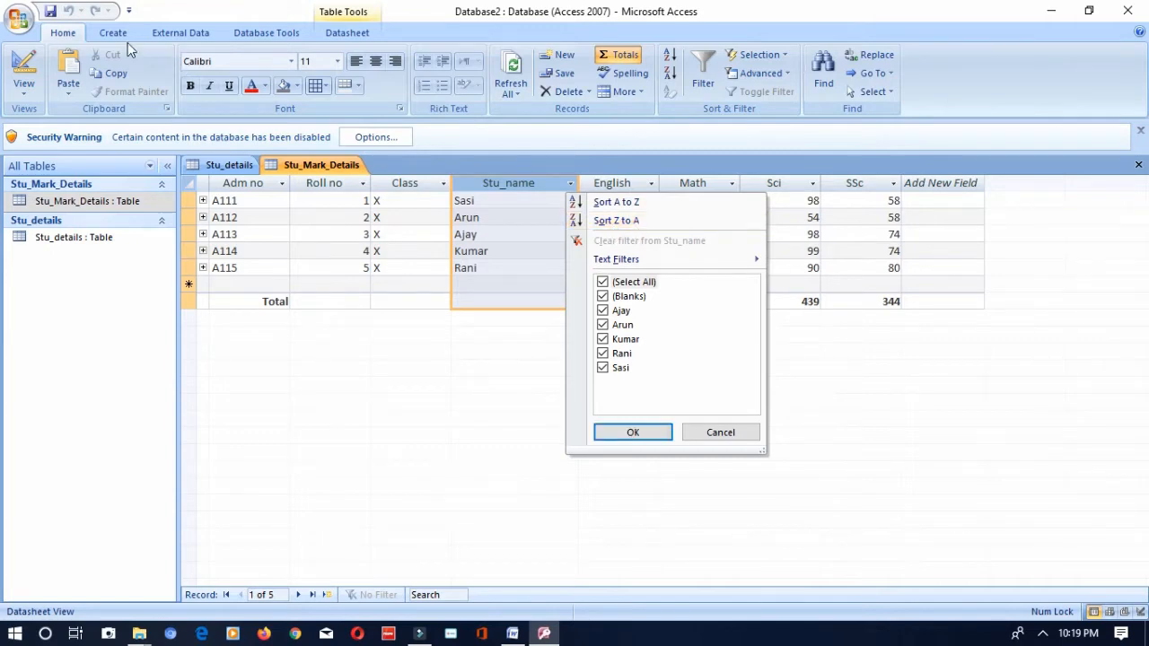
pyautogui.click(336, 38)
pyautogui.click(207, 36)
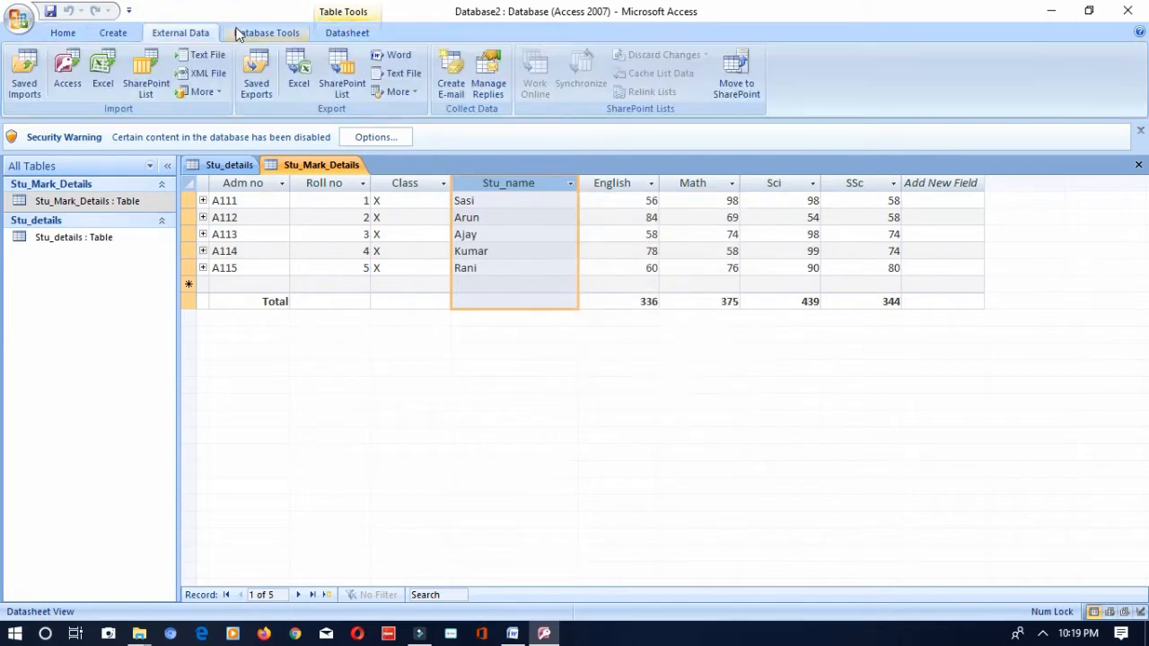
pyautogui.click(64, 38)
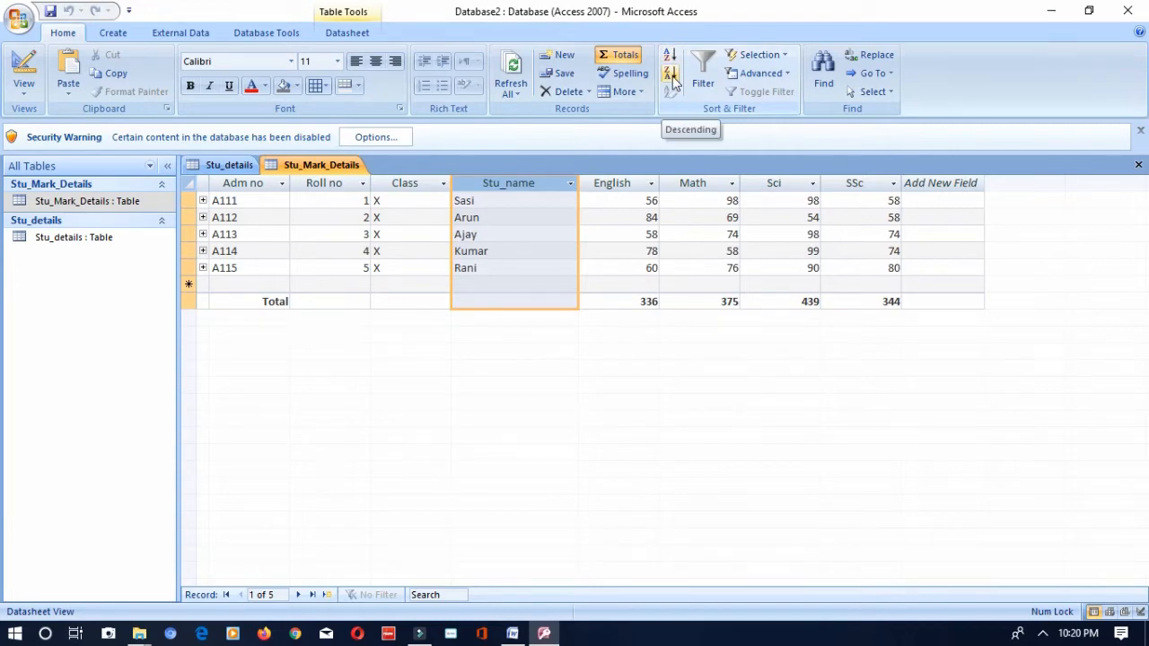
# - Sort the Stu_Mark_Details records by Stu_name from A to Z, and clear the sort again
pyautogui.click(571, 184)
pyautogui.click(614, 203)
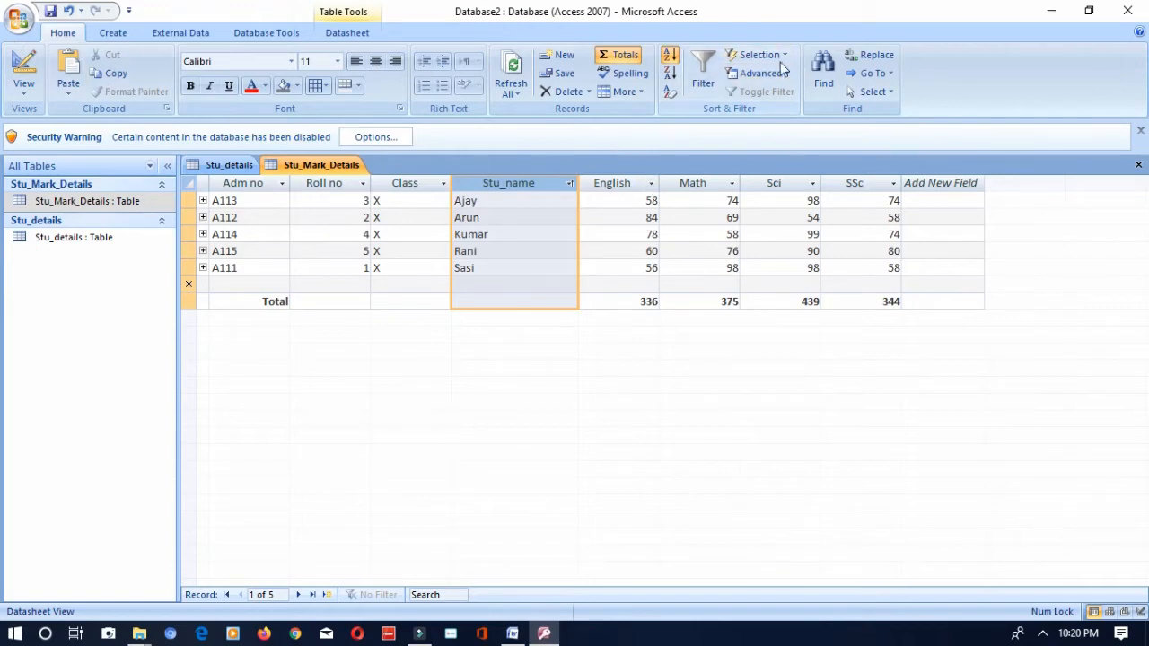
pyautogui.click(671, 93)
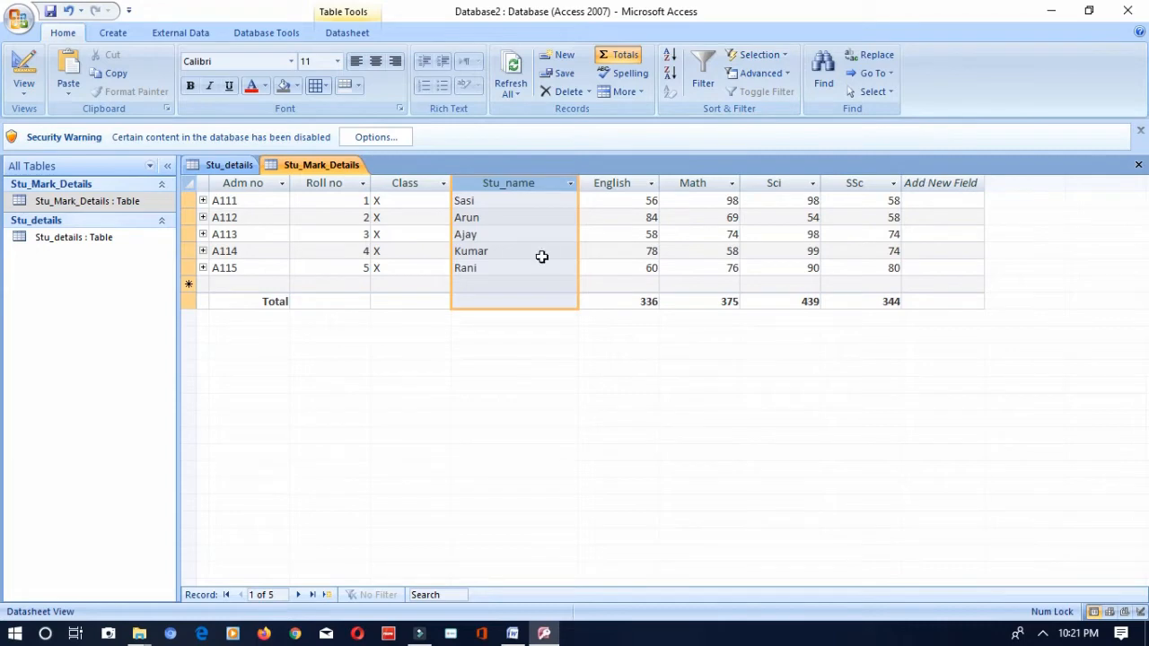
# - Filter the Stu_name column to only the last three students in its value list, and undo the filter
pyautogui.click(570, 184)
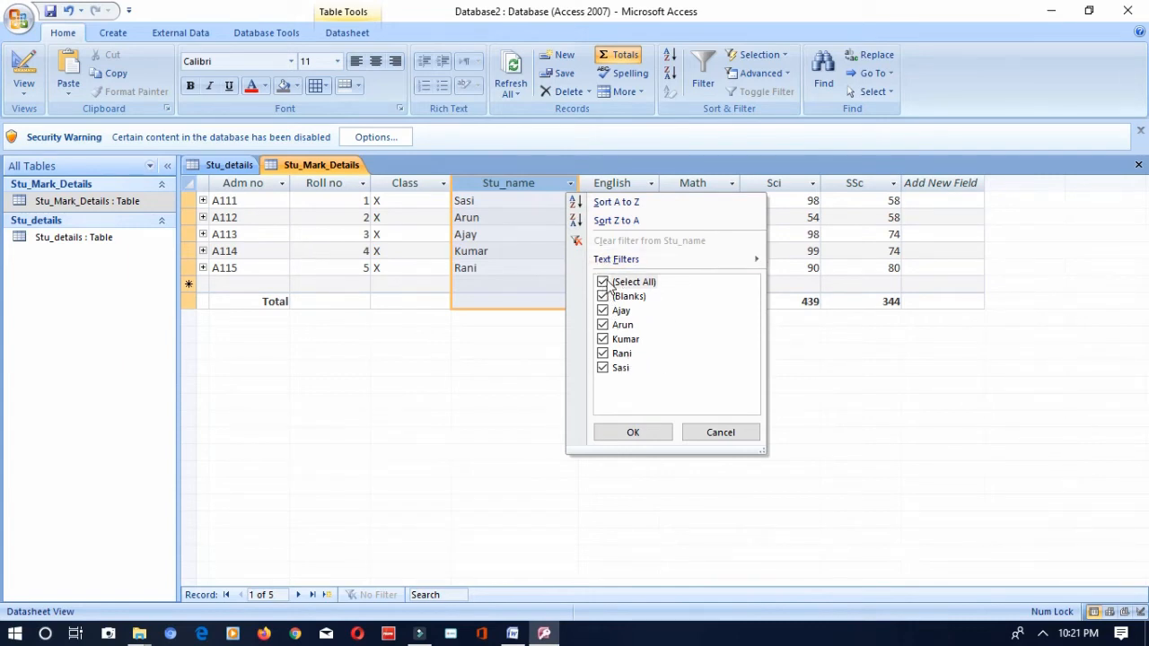
pyautogui.click(607, 284)
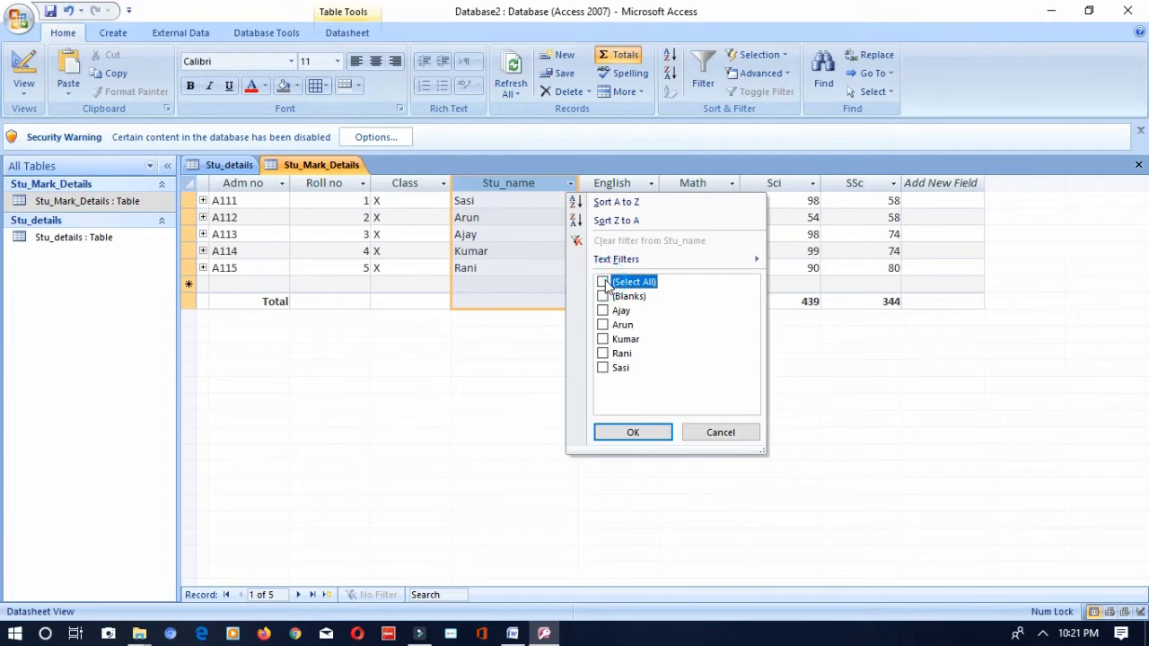
pyautogui.click(602, 339)
pyautogui.click(602, 355)
pyautogui.click(602, 368)
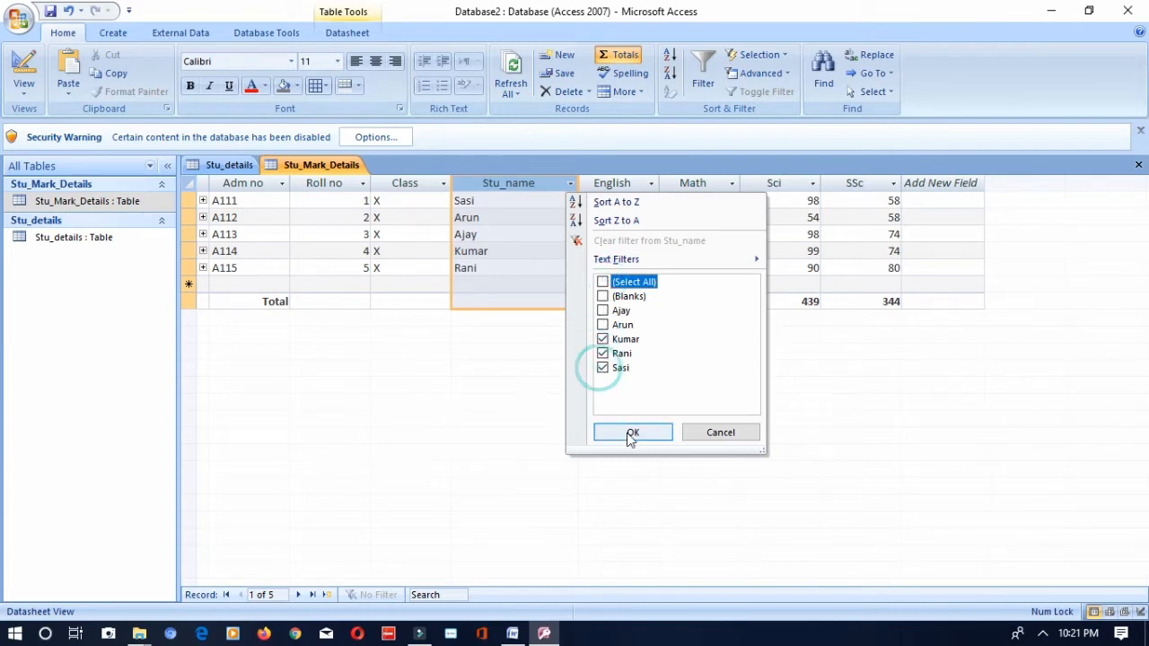
pyautogui.click(628, 431)
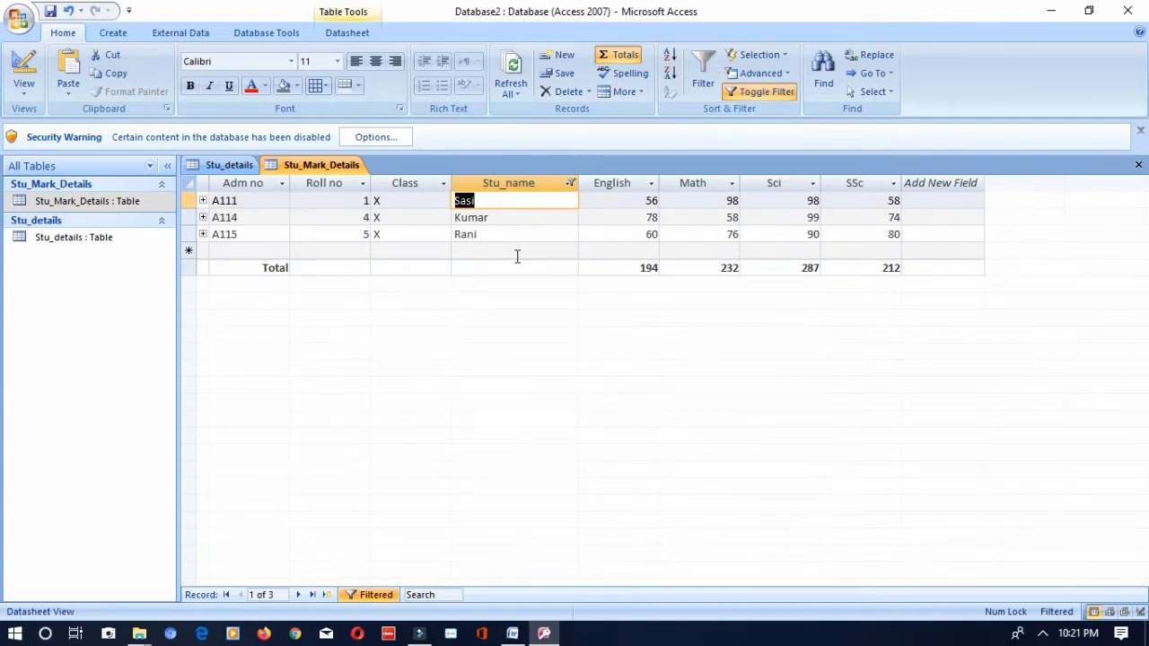
pyautogui.hotkey('ctrl', 'z')
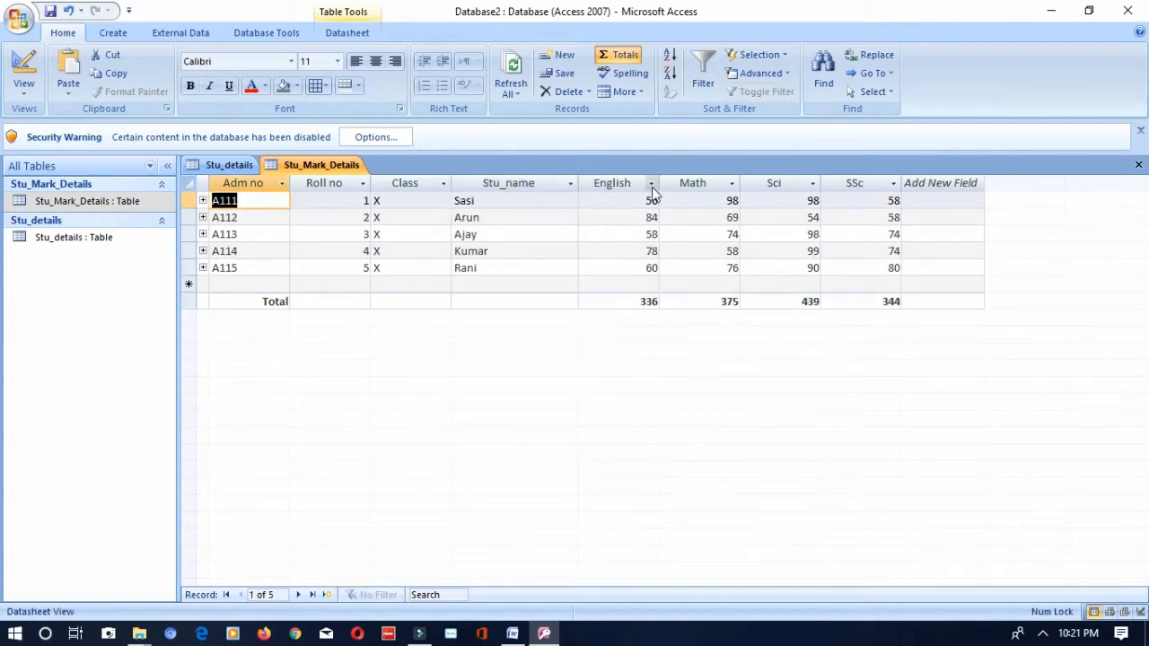
pyautogui.click(652, 186)
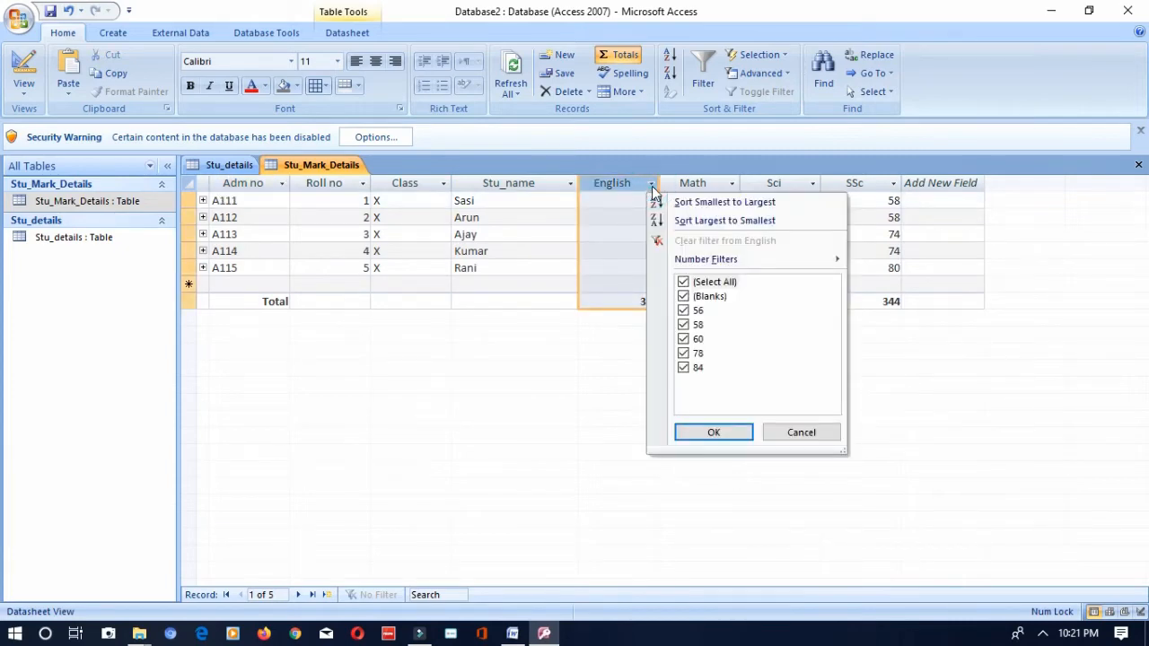
pyautogui.moveTo(708, 263)
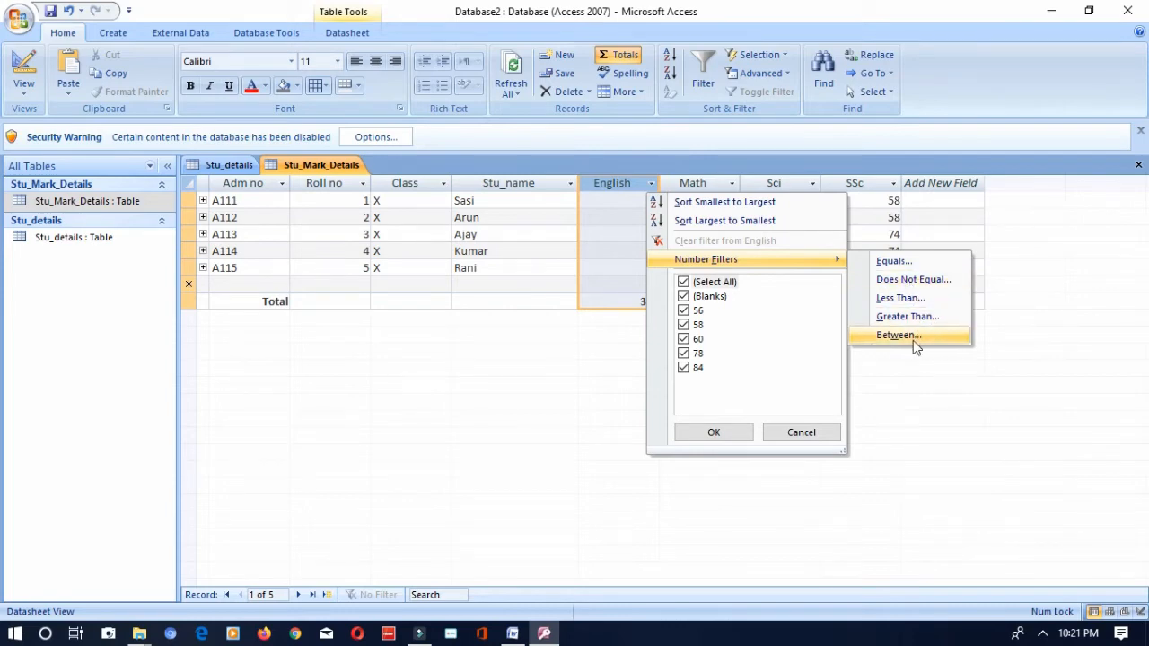
pyautogui.click(900, 300)
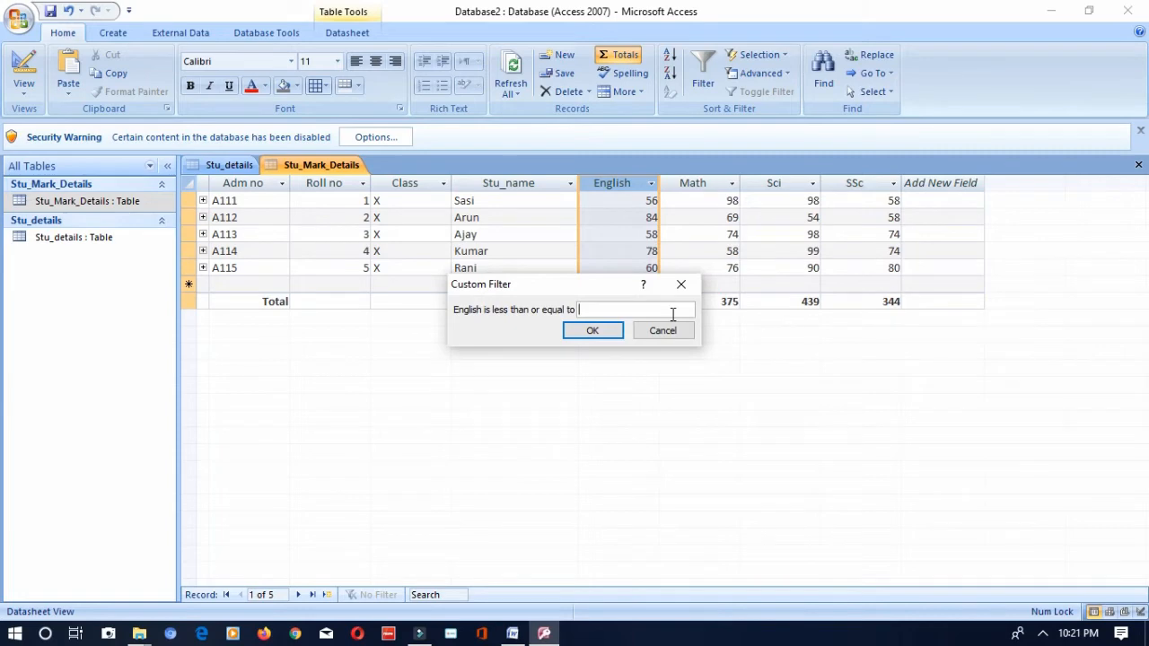
pyautogui.click(682, 330)
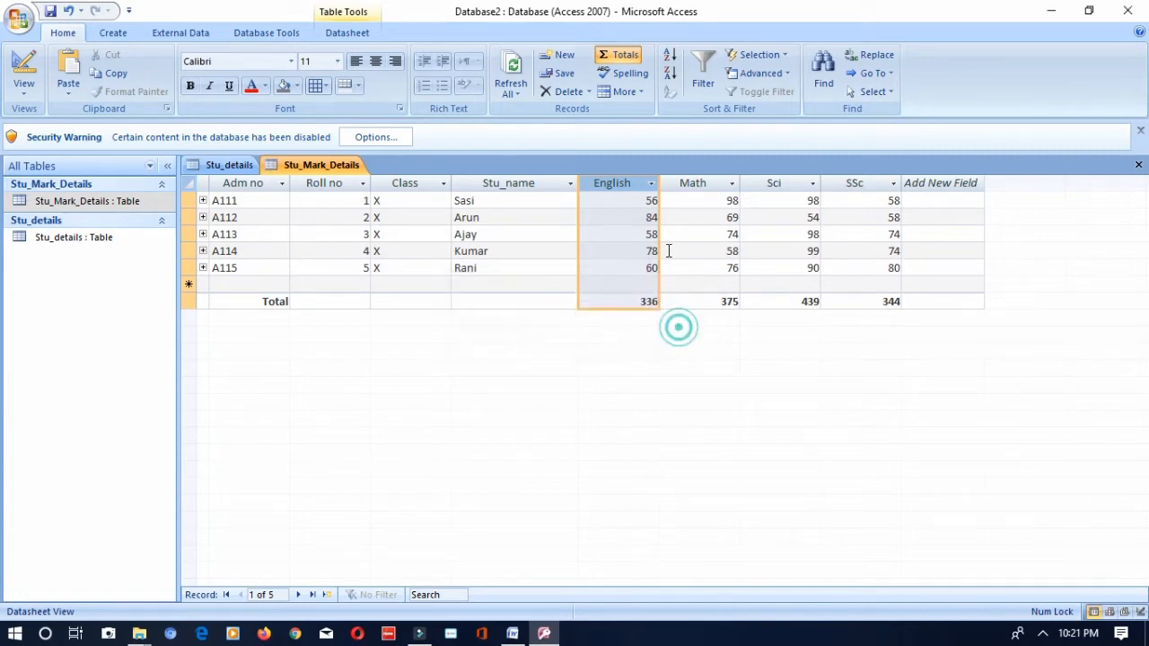
# - Filter the English column to marks greater than or equal to 50
pyautogui.click(651, 183)
pyautogui.moveTo(771, 260)
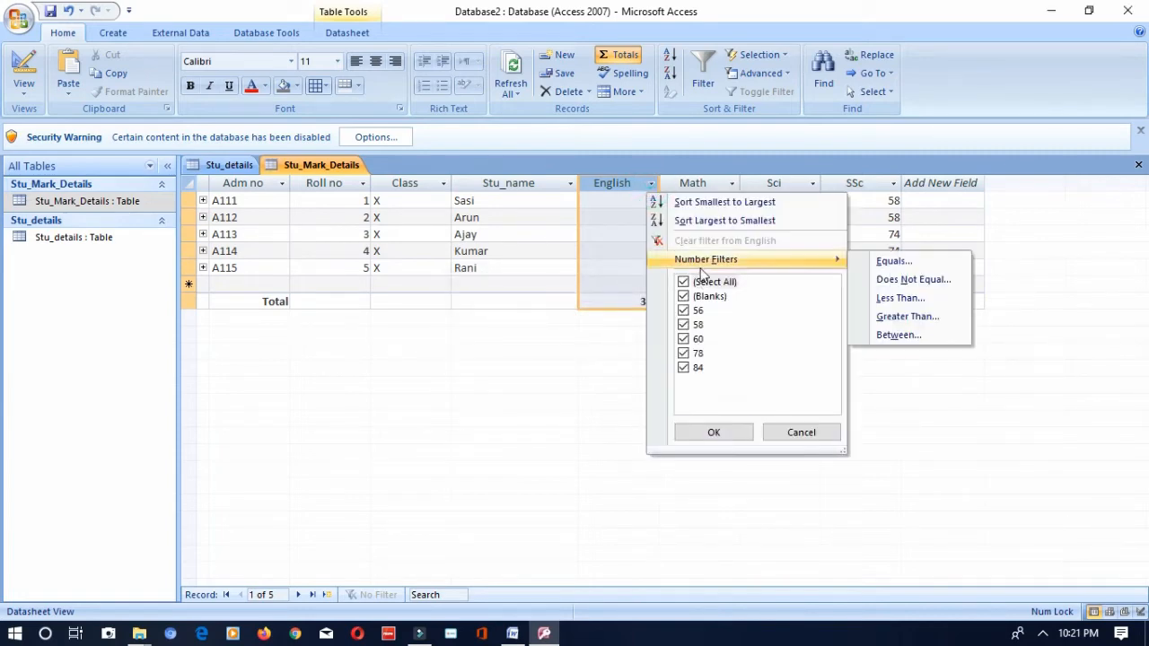
pyautogui.click(900, 316)
pyautogui.write('50')
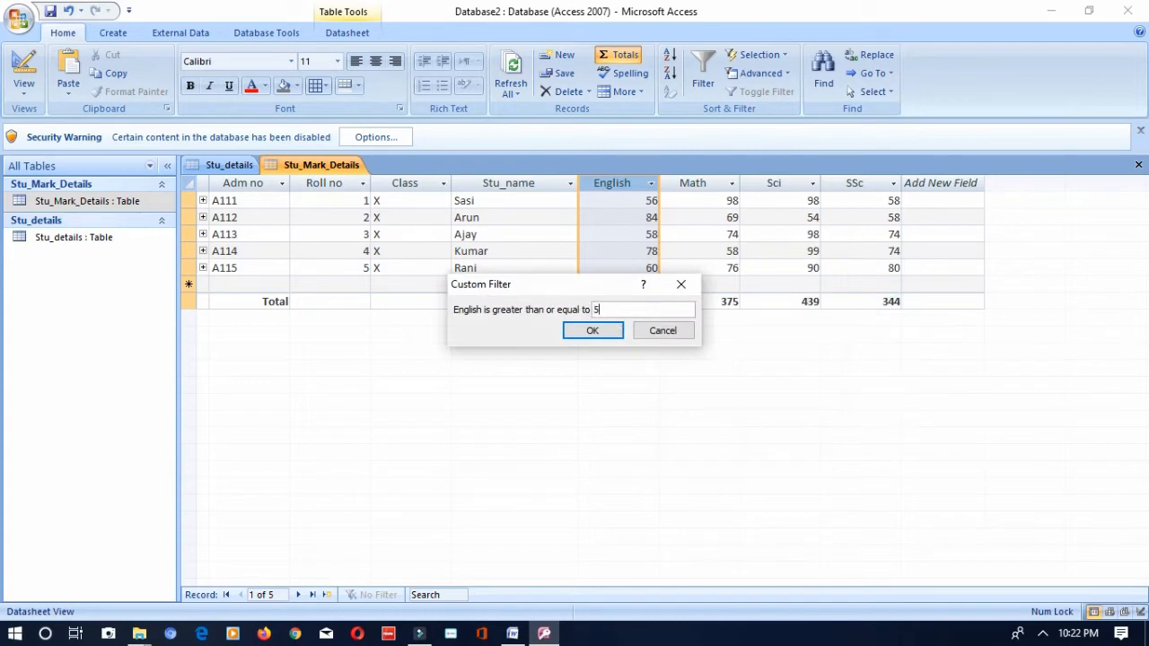
pyautogui.click(594, 330)
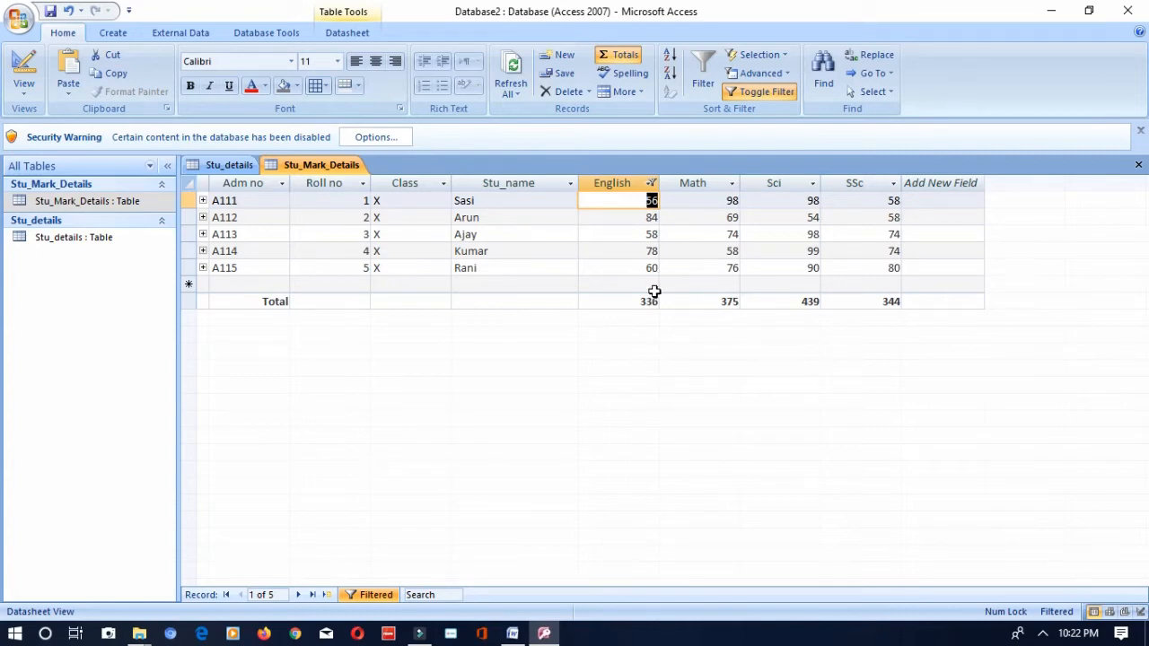
# - Change the English number filter to marks greater than or equal to 60
pyautogui.click(652, 183)
pyautogui.moveTo(747, 259)
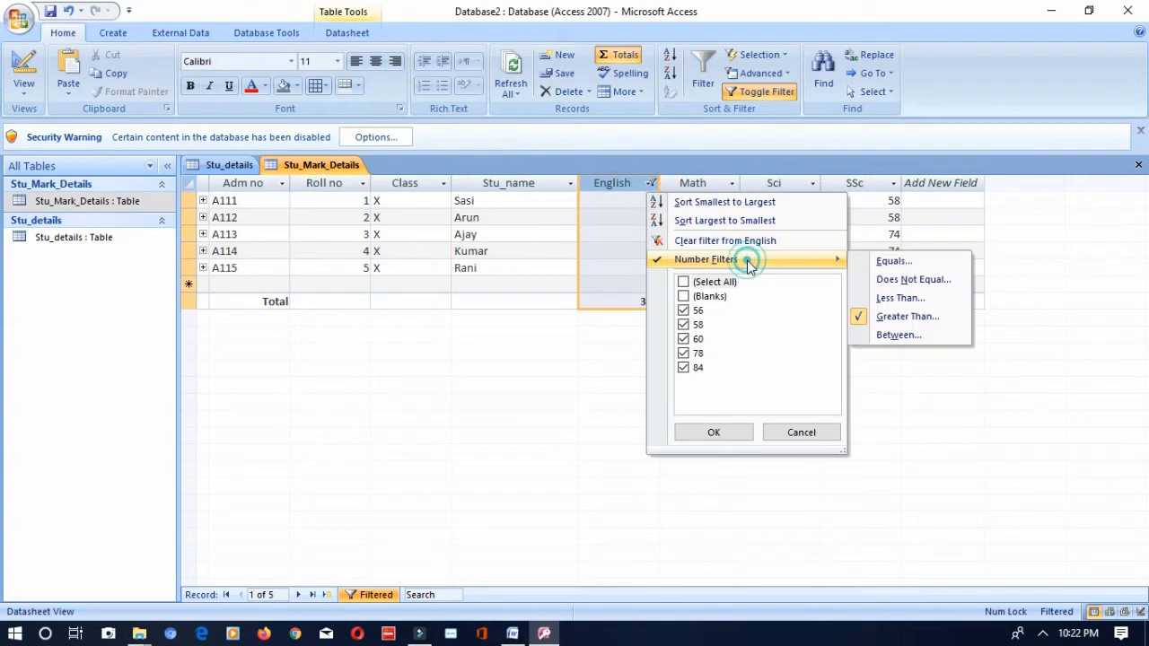
pyautogui.click(904, 316)
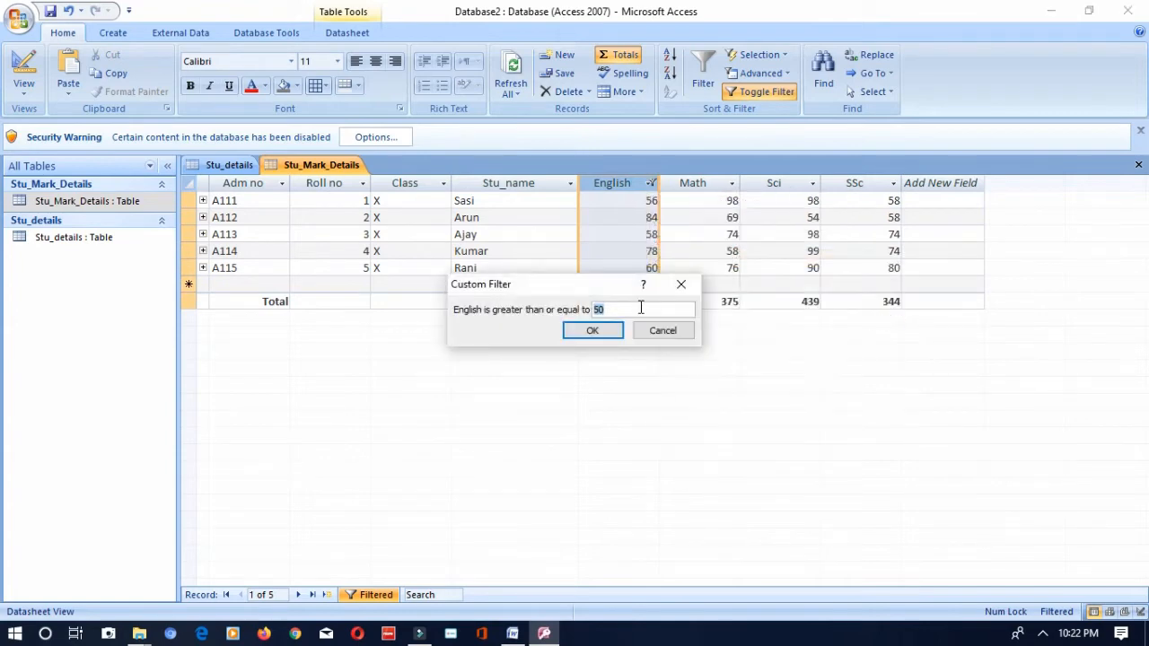
pyautogui.write('60')
pyautogui.click(592, 330)
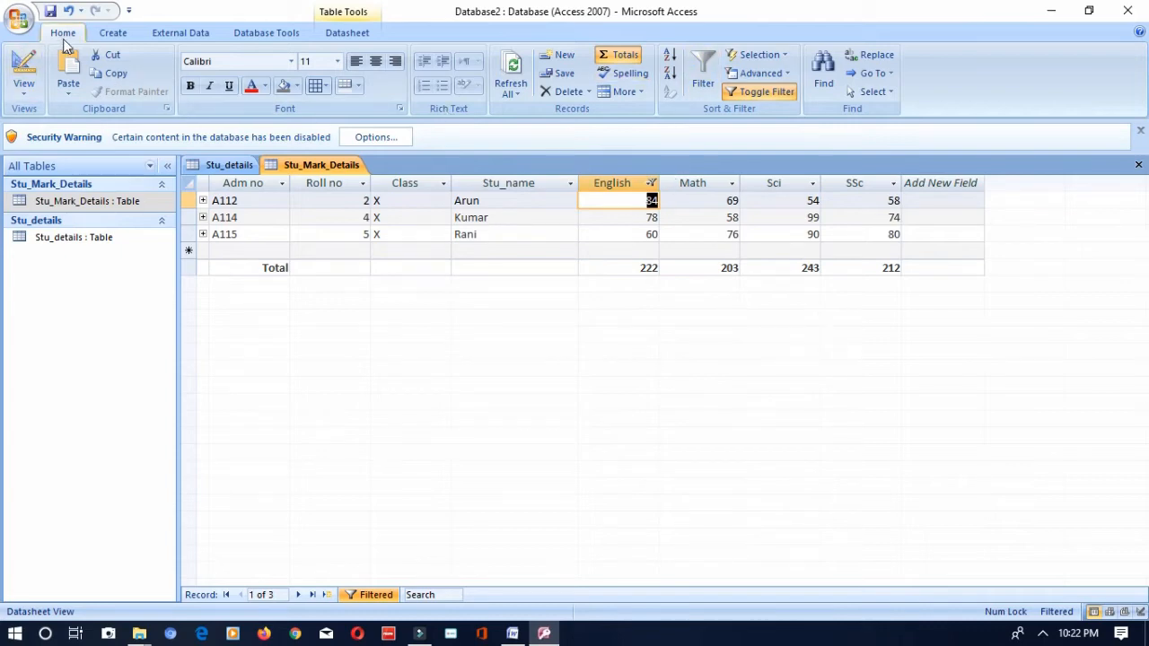
# - Examine the sort and filter options offered for the English, Math and Sci columns without applying any
pyautogui.click(709, 76)
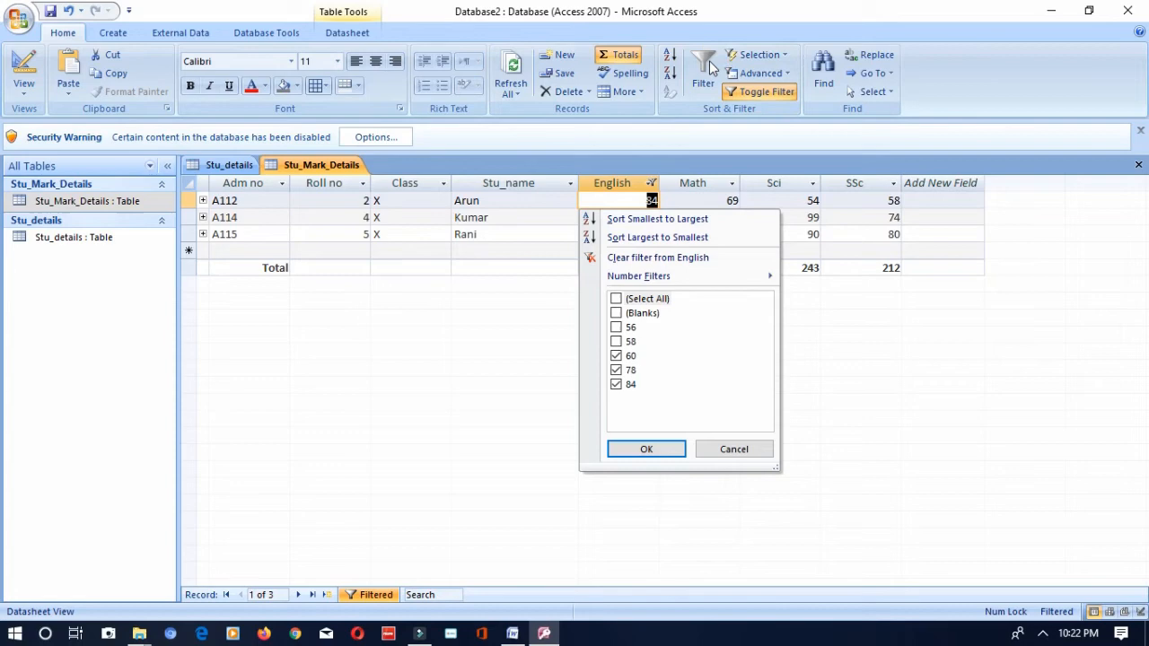
pyautogui.click(867, 349)
pyautogui.click(698, 186)
pyautogui.click(711, 83)
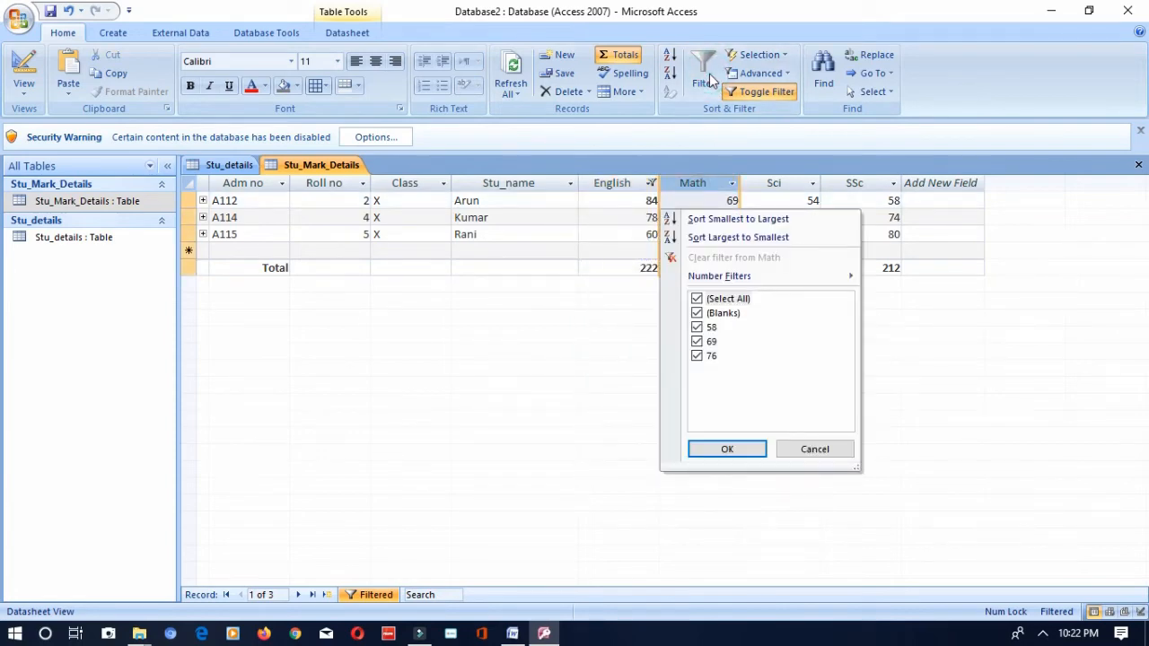
pyautogui.click(990, 409)
pyautogui.click(813, 187)
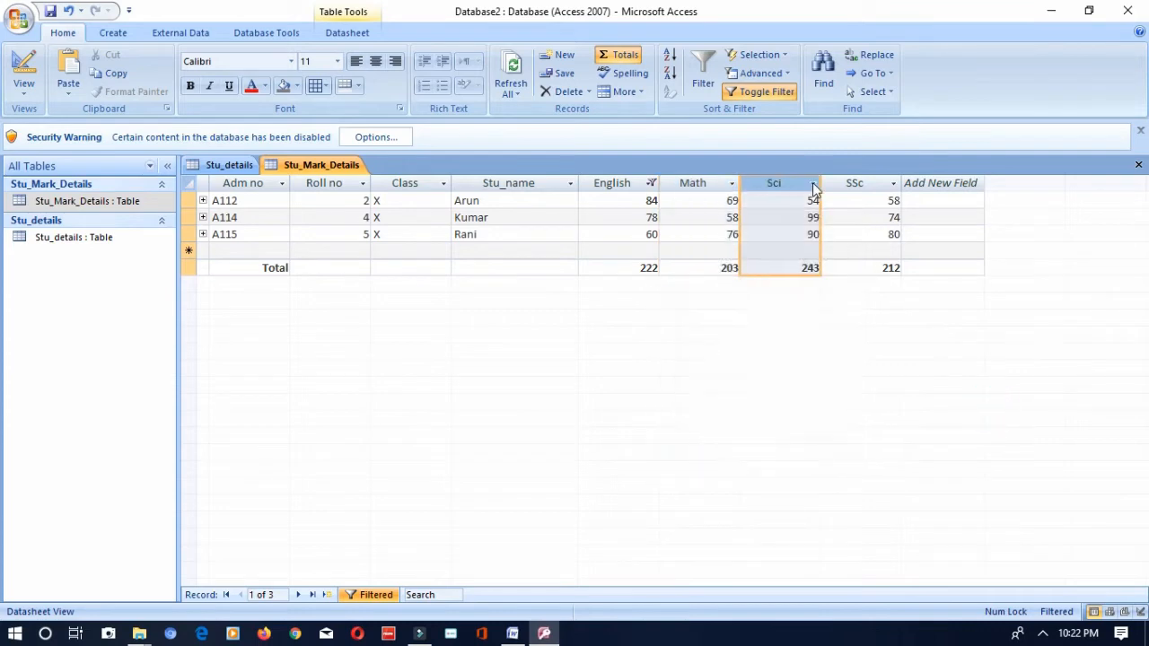
pyautogui.click(813, 185)
pyautogui.click(754, 364)
# - Turn the Totals row off and on again, and undo the last English filter change
pyautogui.click(626, 267)
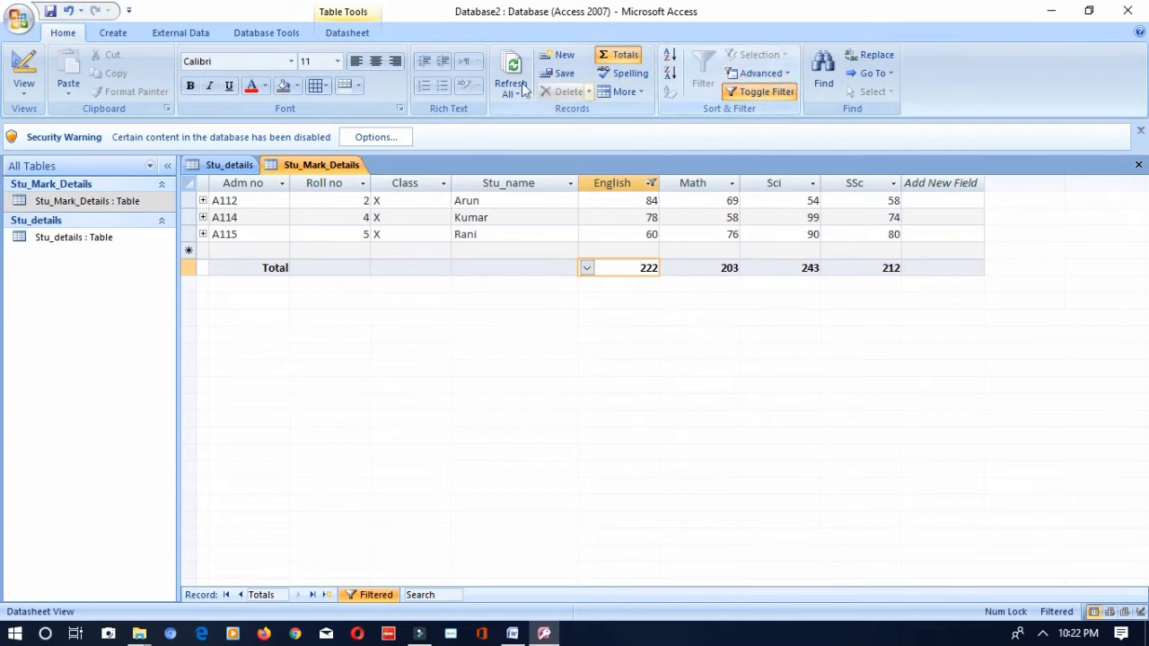
pyautogui.click(621, 60)
pyautogui.click(621, 60)
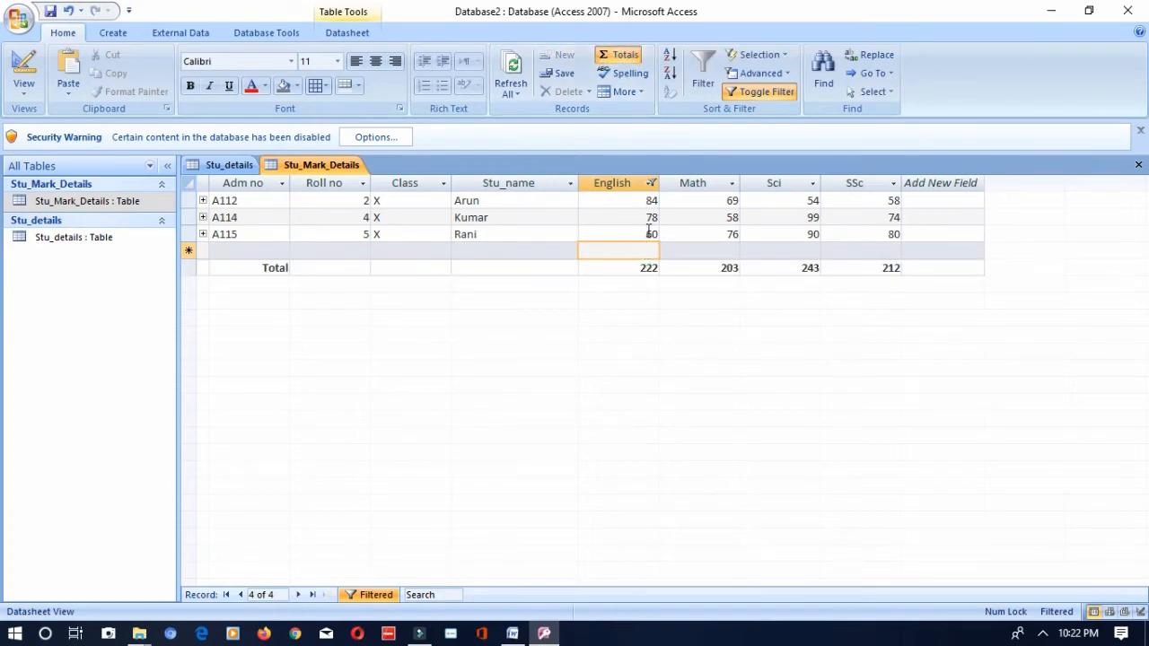
pyautogui.hotkey('ctrl', 'z')
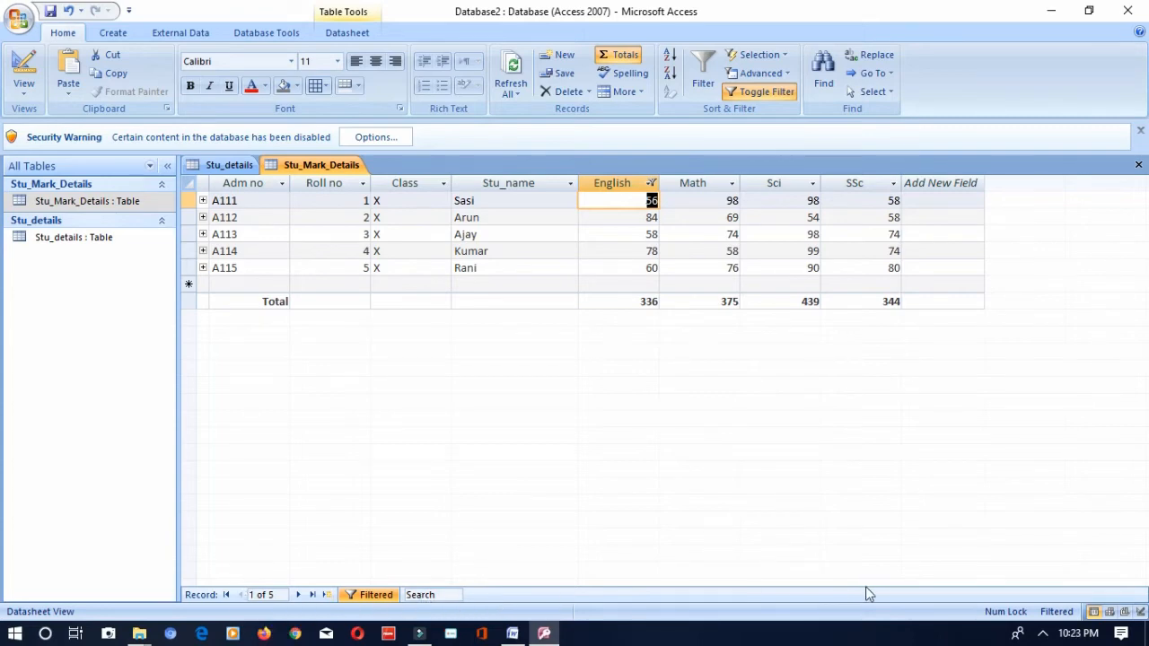
# - Search the Stu_Mark_Details records for a student's name and for the value 78
pyautogui.click(435, 596)
pyautogui.write('rani')
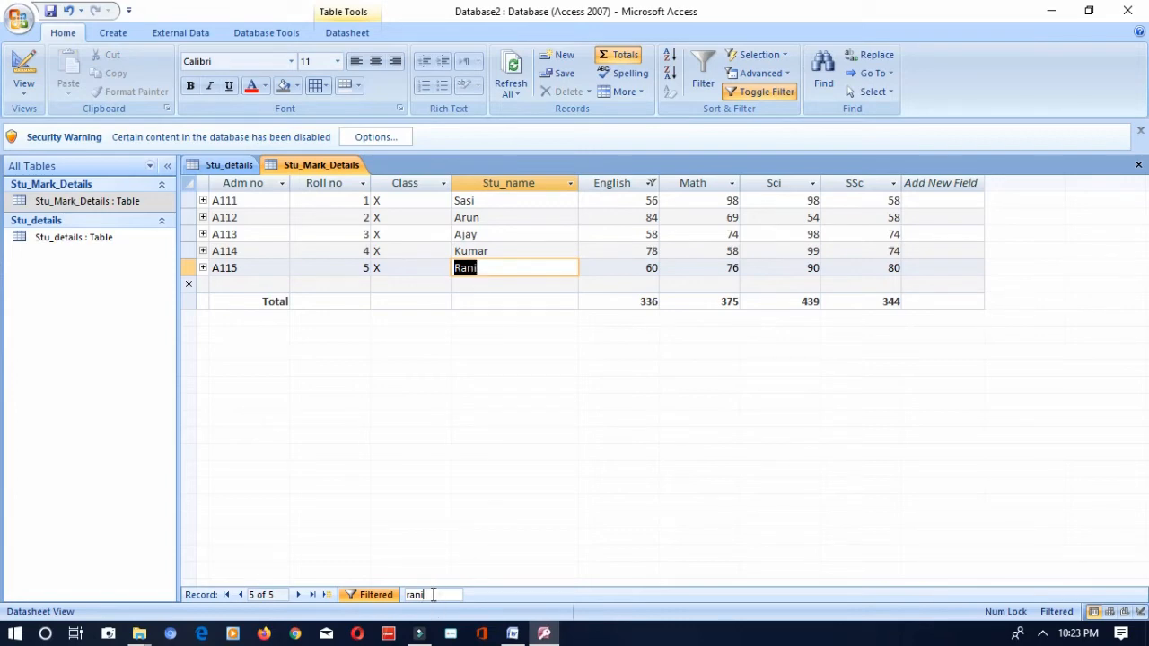
pyautogui.doubleClick(434, 594)
pyautogui.write('78')
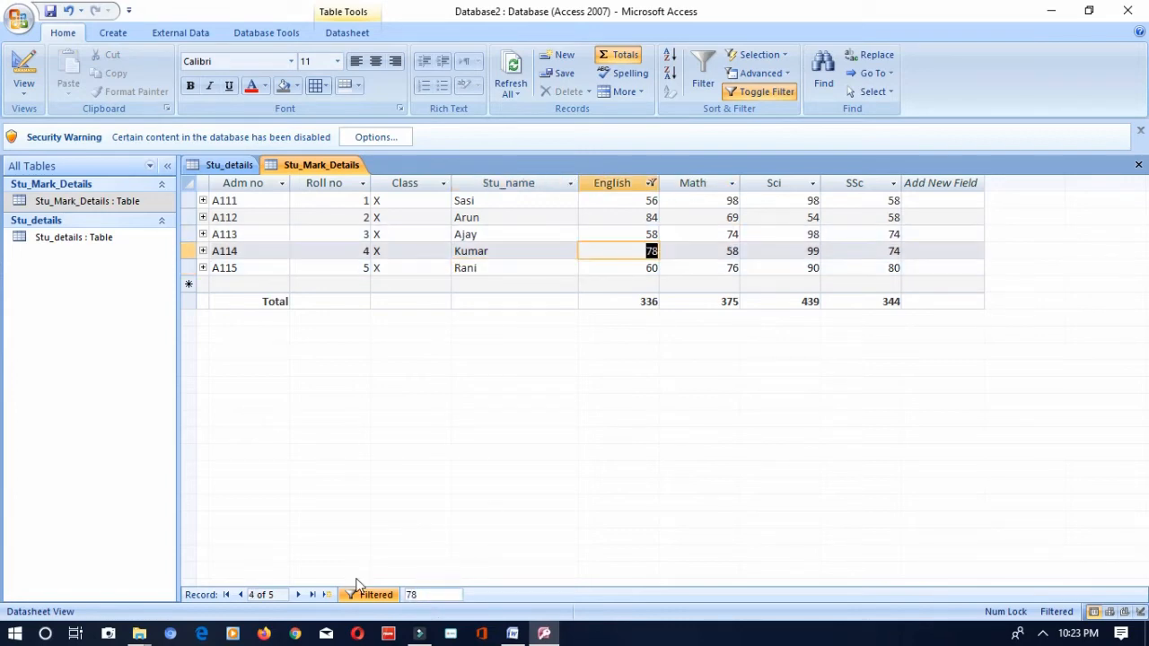
# - Search the Stu_Mark_Details records for the value 60 and select the English total
pyautogui.press('BackSpace')
pyautogui.press('BackSpace')
pyautogui.write('60')
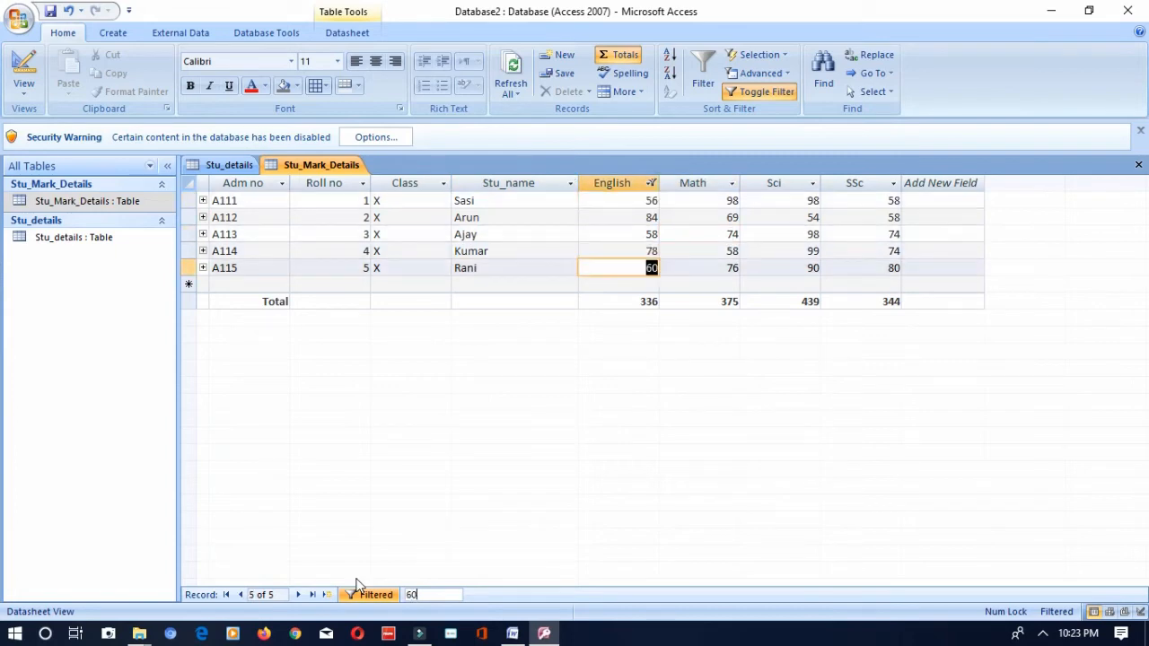
pyautogui.click(646, 303)
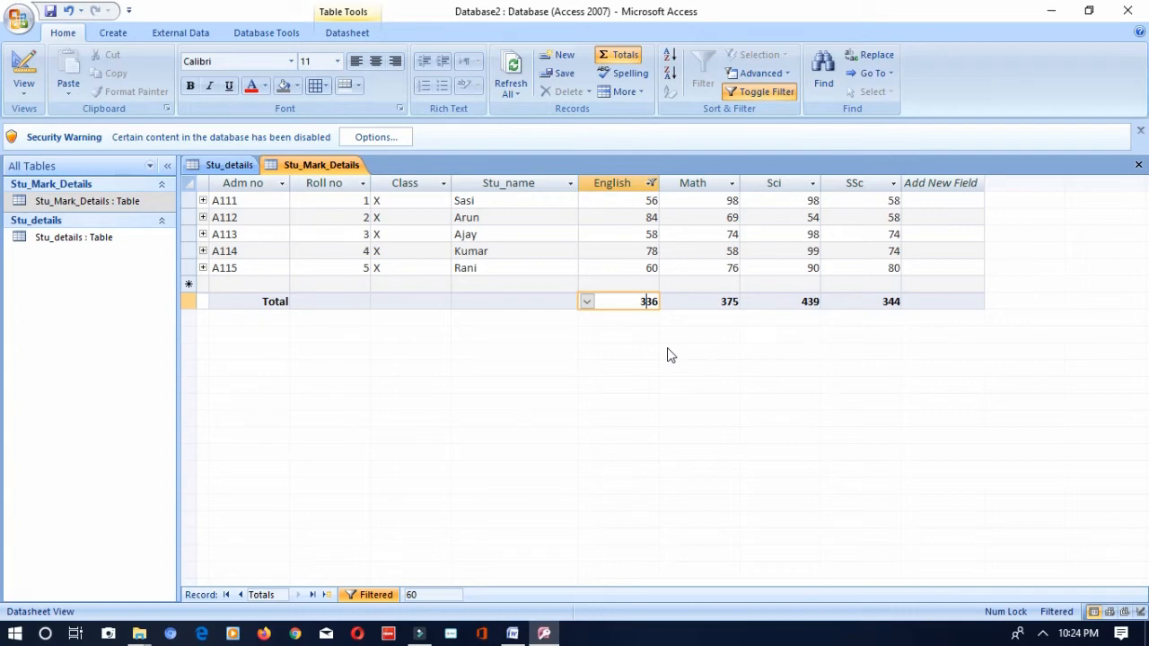
# - Switch between the Stu_details and Stu_Mark_Details tables, ending with the Stu_details records on display
pyautogui.doubleClick(47, 238)
pyautogui.doubleClick(51, 199)
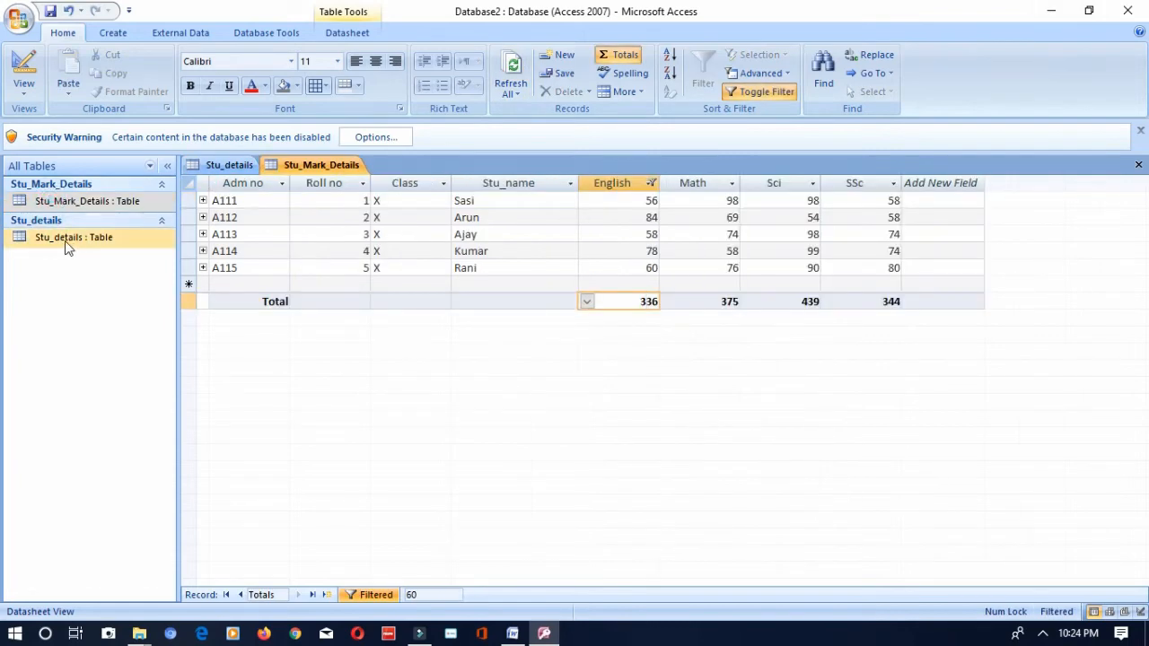
pyautogui.doubleClick(67, 239)
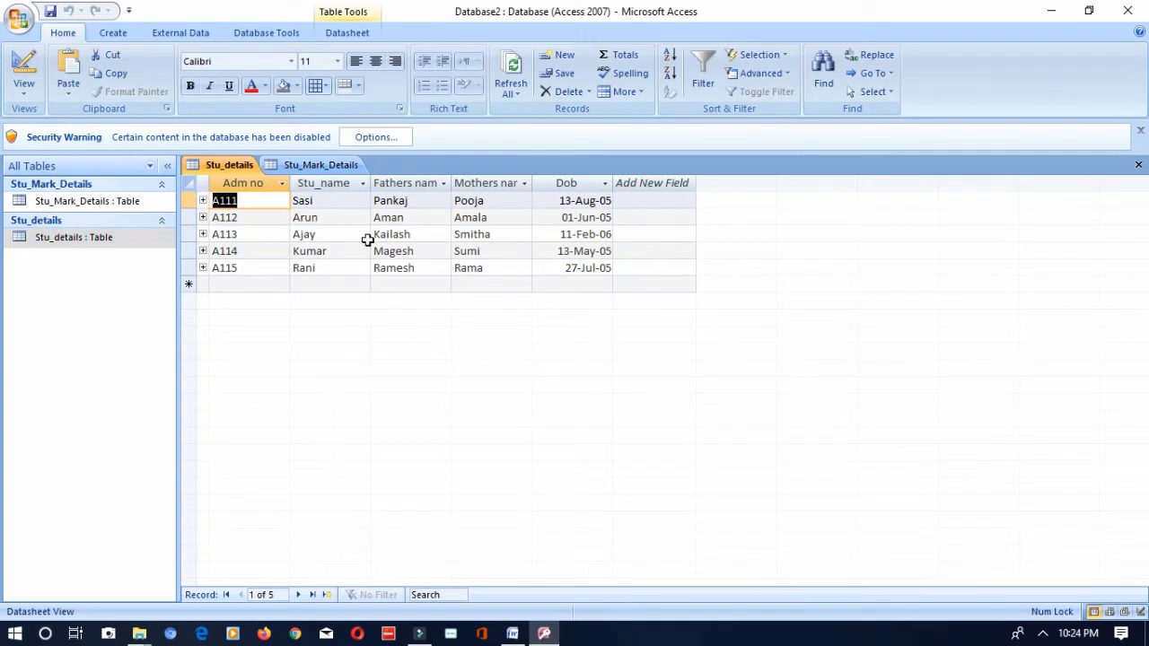
pyautogui.click(148, 204)
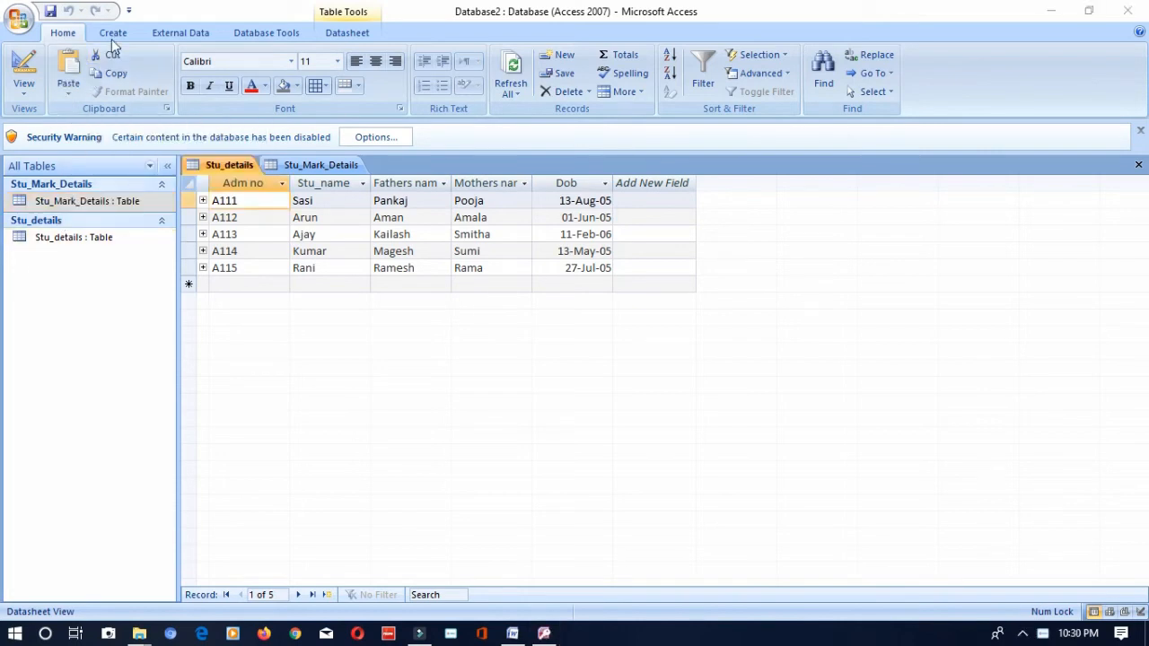
# - Create a new query in design view with the Stu_details and Stu_Mark_Details tables added
pyautogui.click(112, 36)
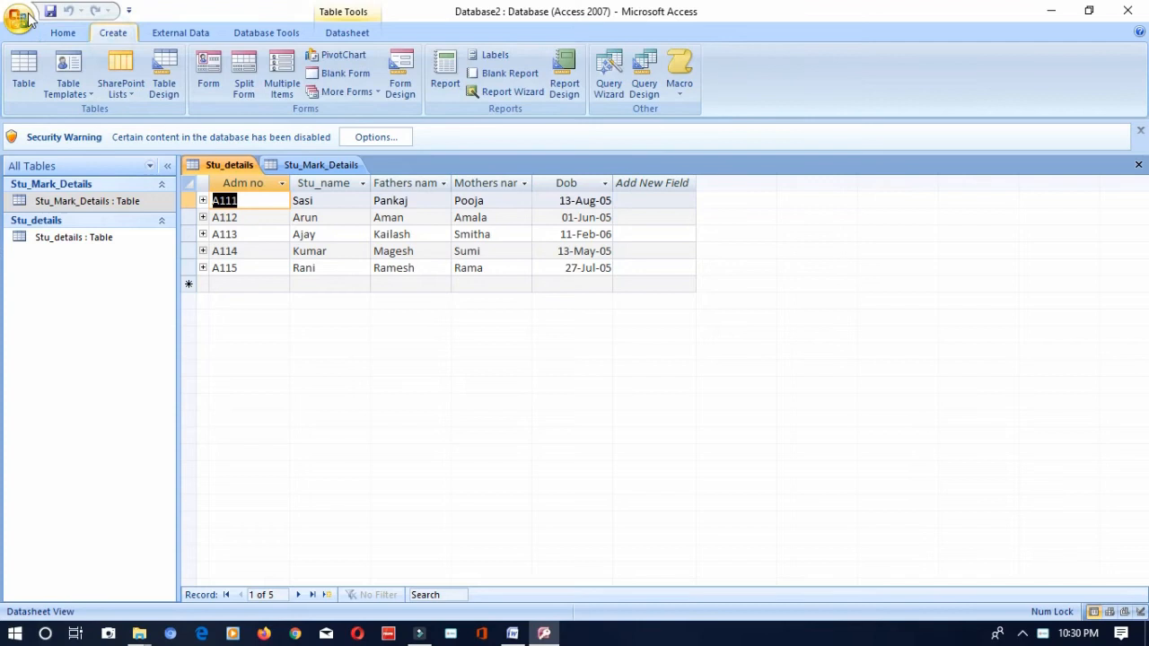
pyautogui.click(642, 90)
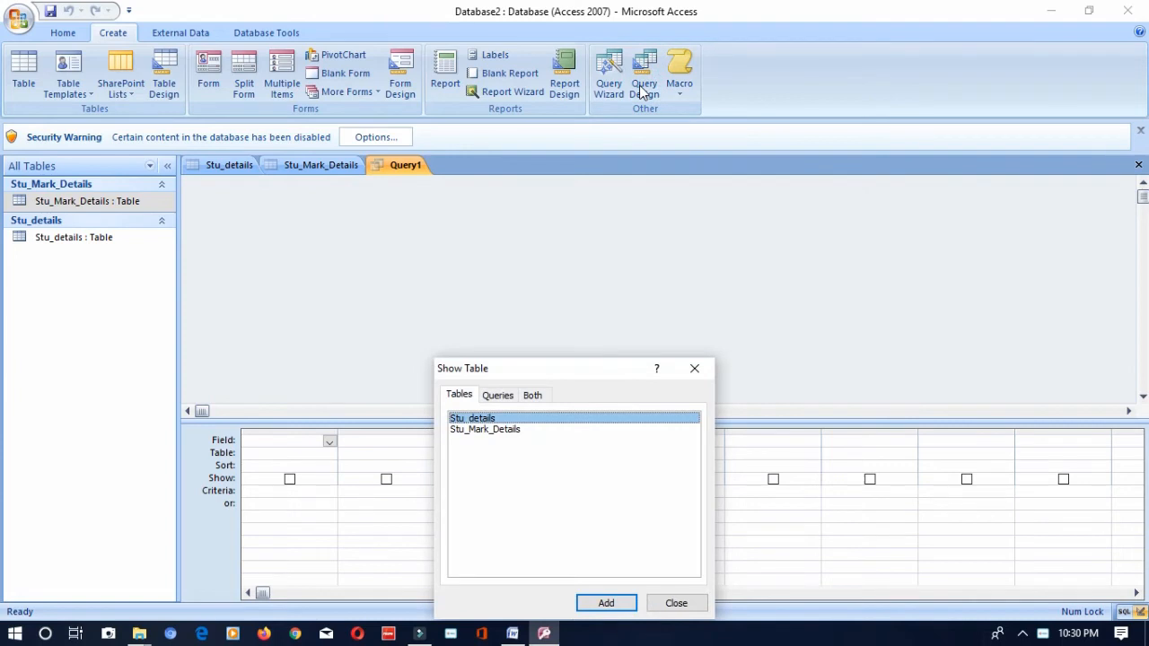
pyautogui.click(605, 602)
pyautogui.click(502, 429)
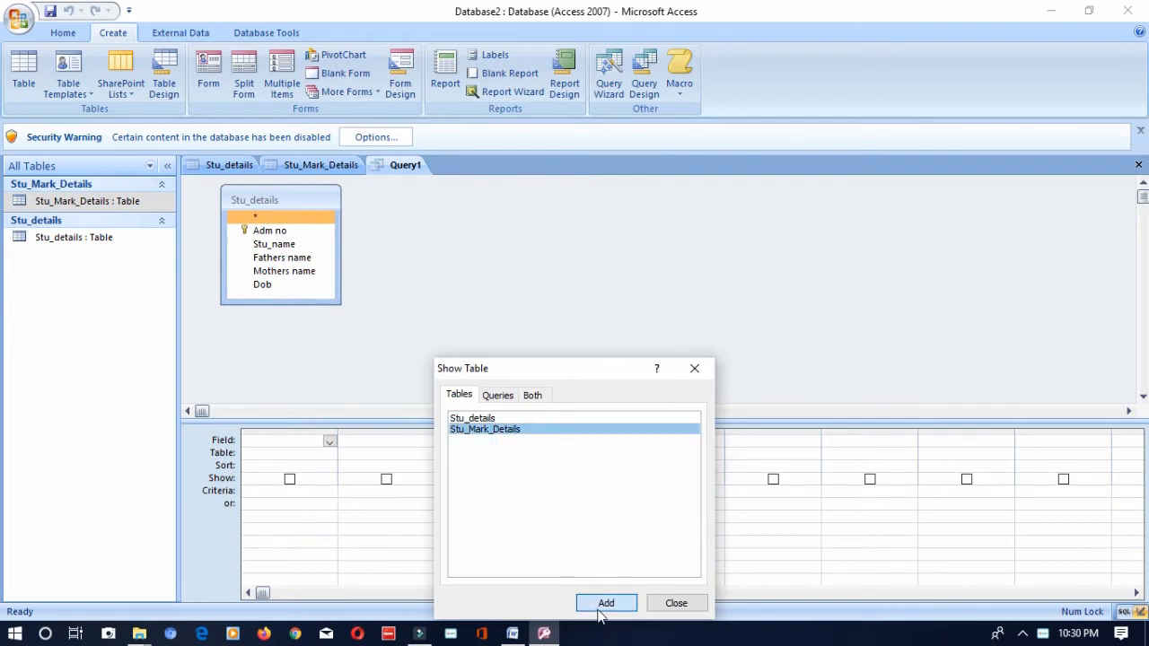
pyautogui.click(603, 603)
pyautogui.click(696, 368)
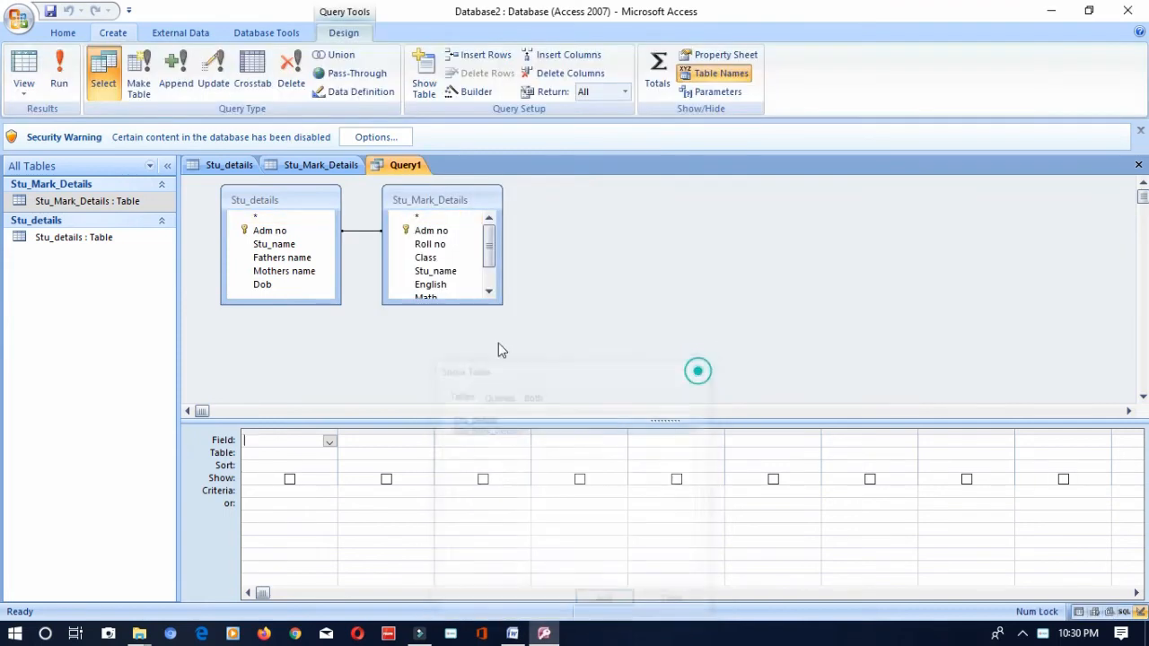
pyautogui.rightClick(359, 228)
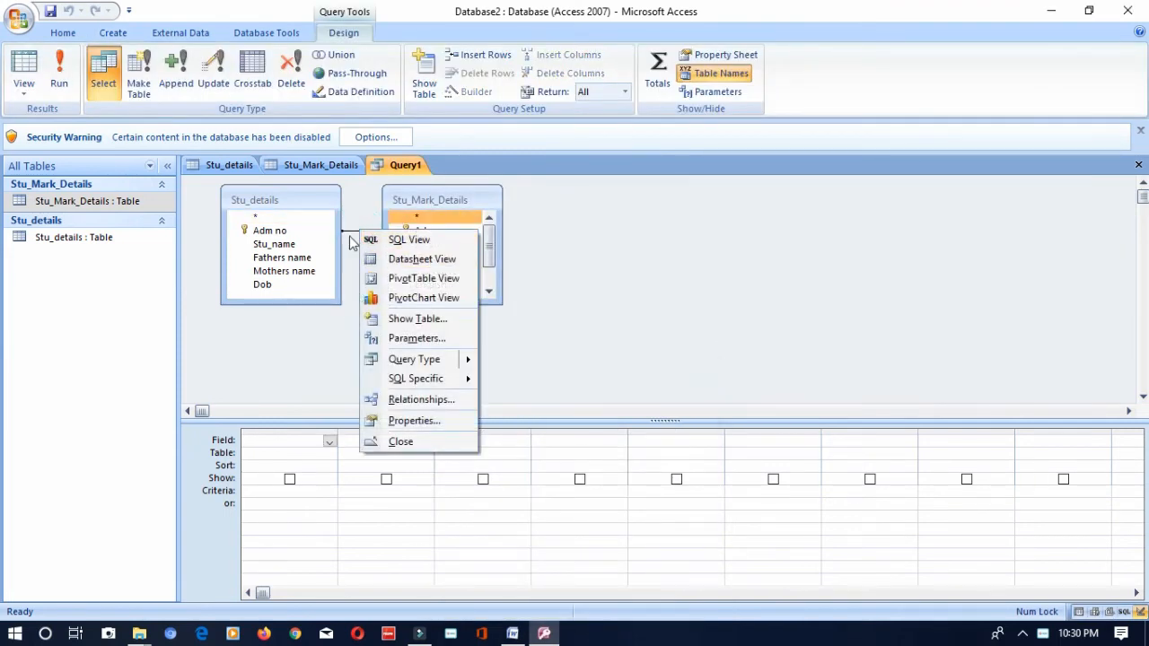
pyautogui.click(350, 232)
pyautogui.rightClick(348, 233)
pyautogui.click(347, 231)
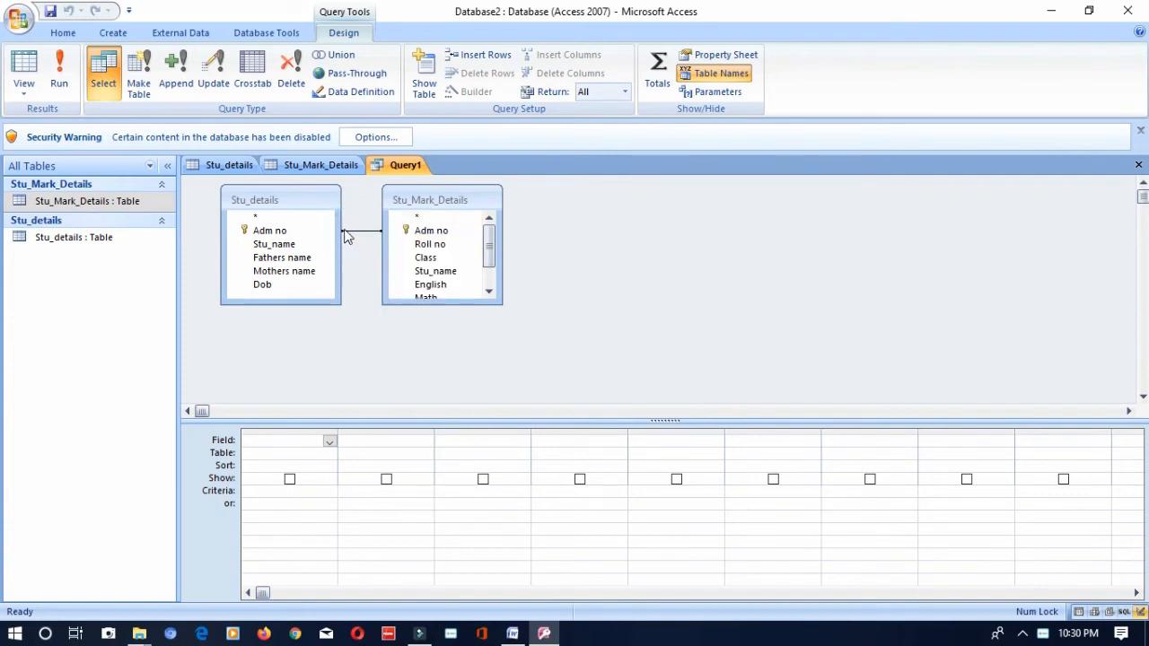
pyautogui.rightClick(347, 236)
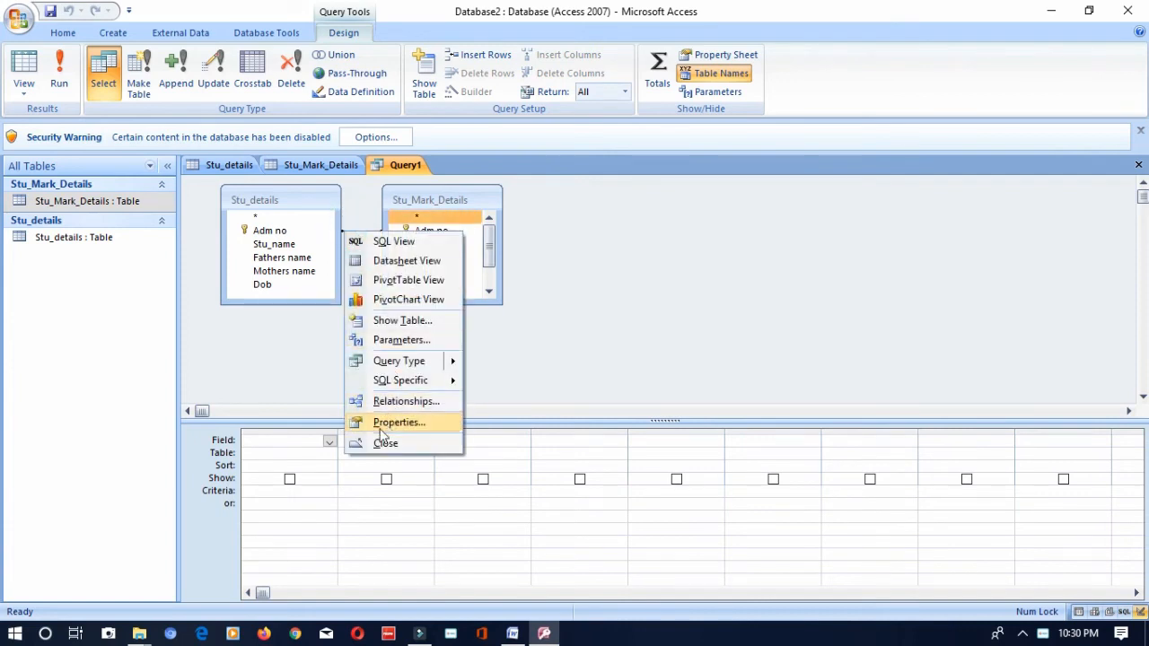
pyautogui.click(544, 350)
pyautogui.rightClick(355, 231)
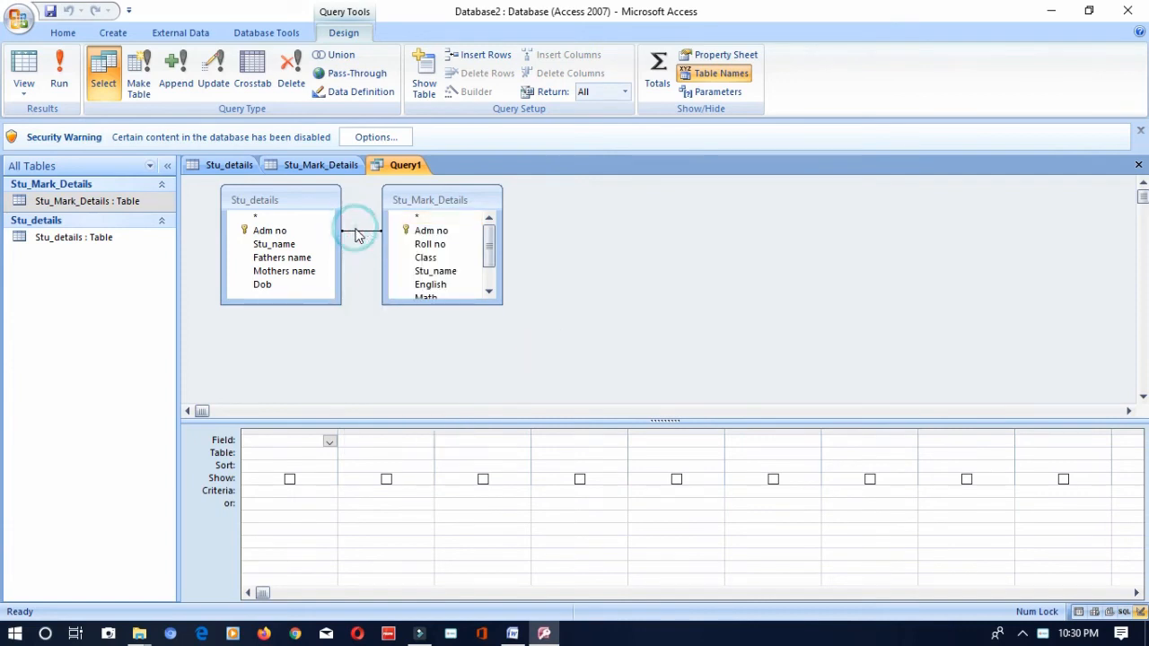
pyautogui.click(633, 318)
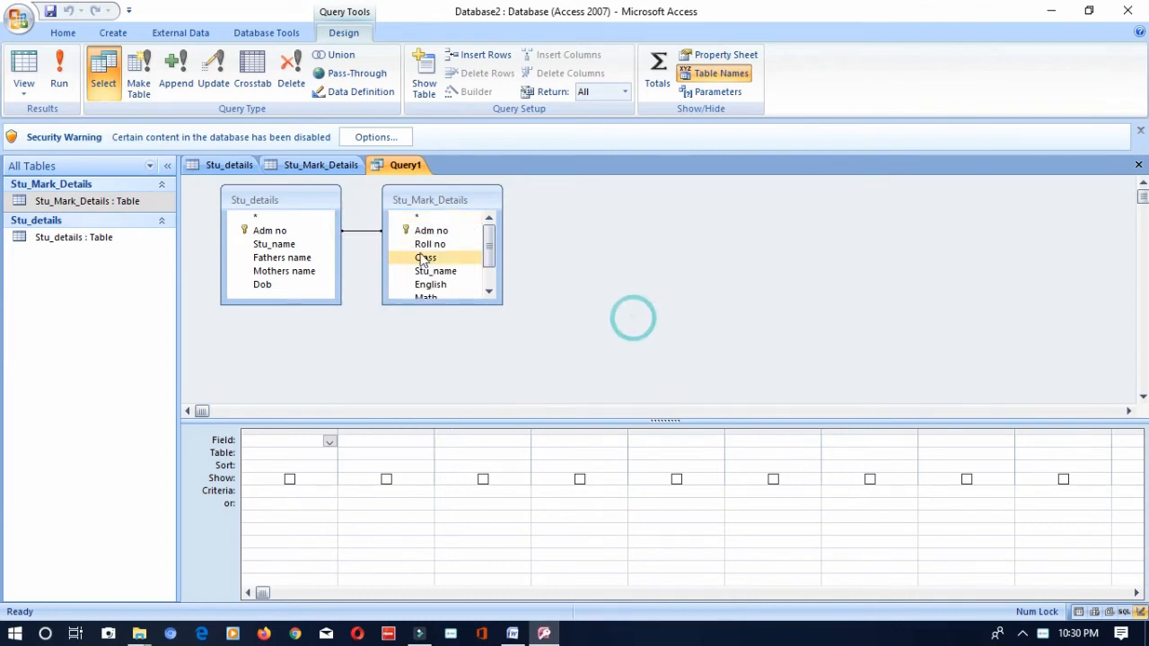
# - Try to link the Adm no field of Stu_details to Adm no in Stu_Mark_Details
pyautogui.click(372, 227)
pyautogui.click(321, 231)
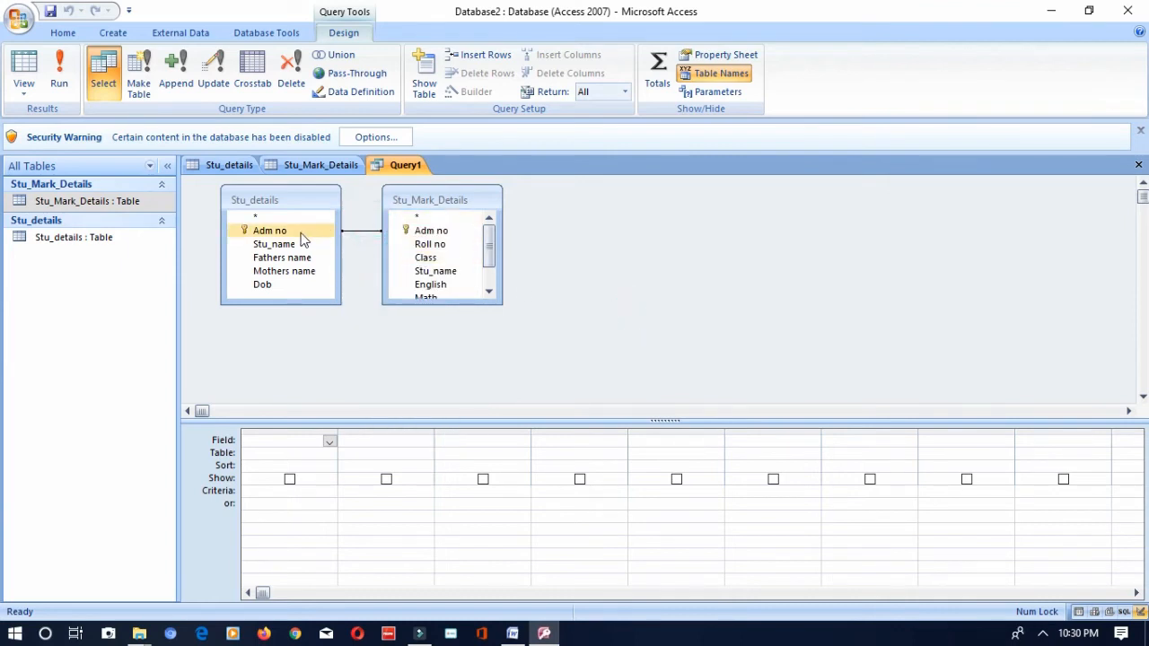
pyautogui.moveTo(300, 230); pyautogui.dragTo(427, 239)
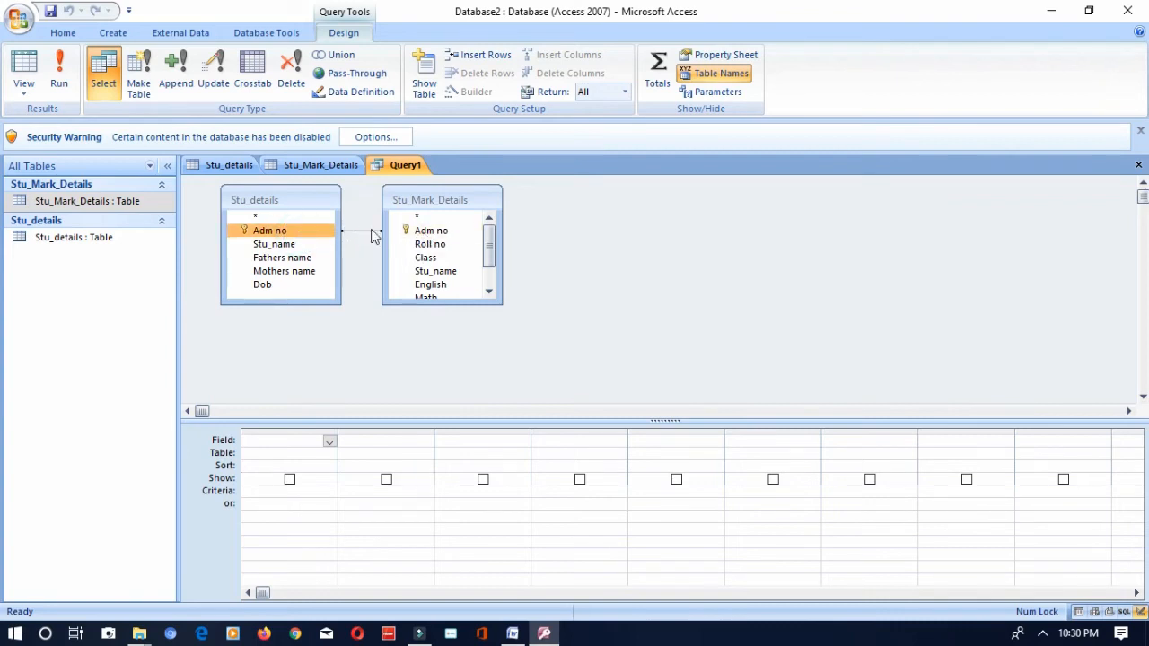
pyautogui.click(573, 314)
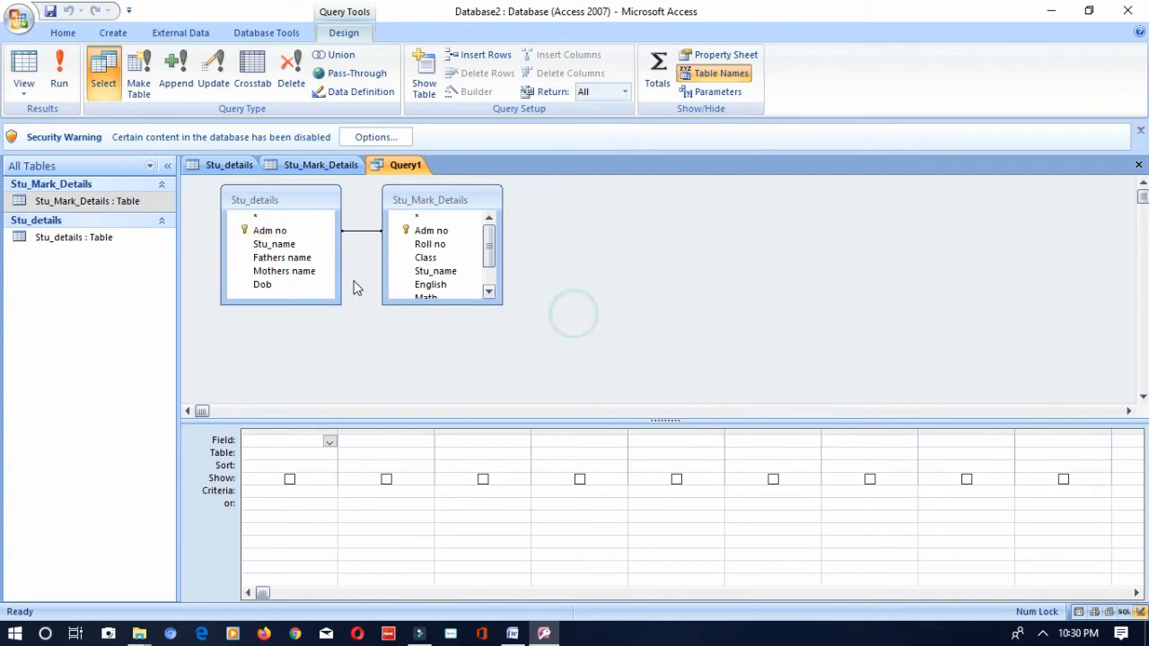
# - Add the query fields in order: Adm no (Stu_details), Roll no, Stu_name, Class (Stu_Mark_Details), Fathers name (Stu_details), English (Stu_Mark_Details)
pyautogui.click(263, 232)
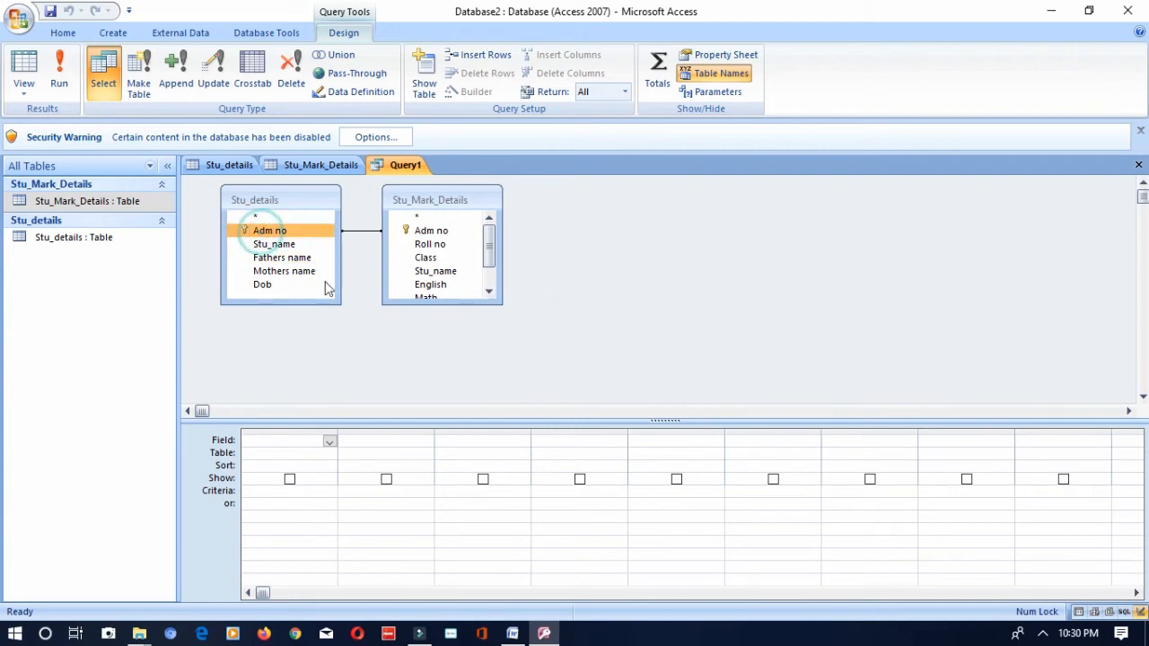
pyautogui.doubleClick(269, 231)
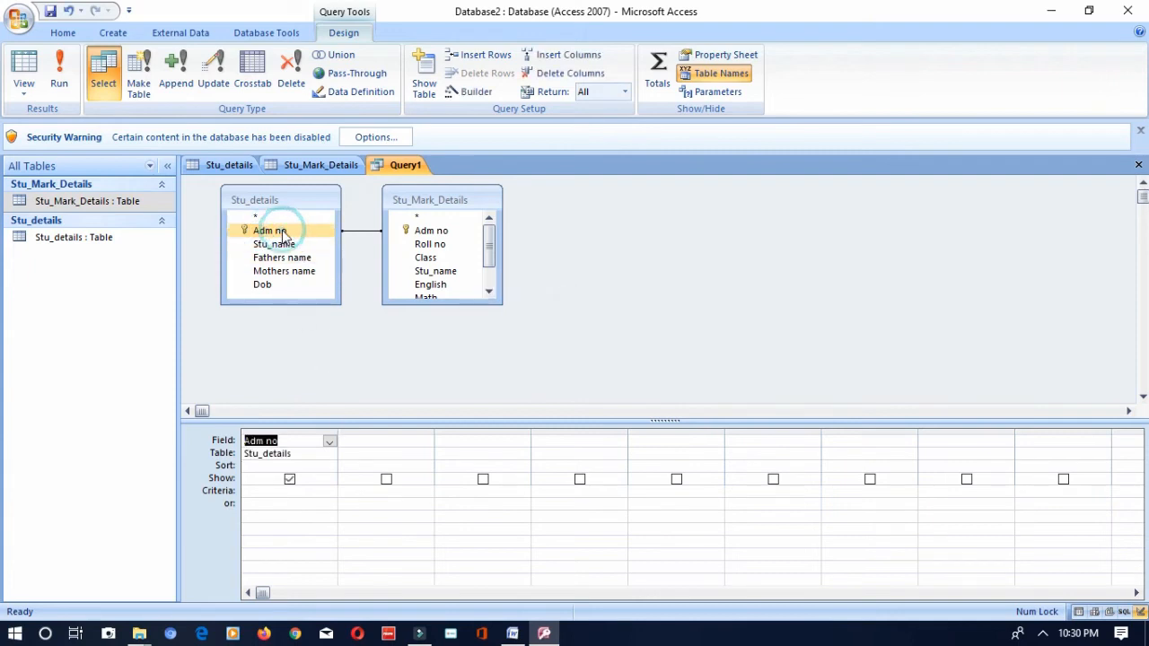
pyautogui.click(429, 442)
pyautogui.click(486, 356)
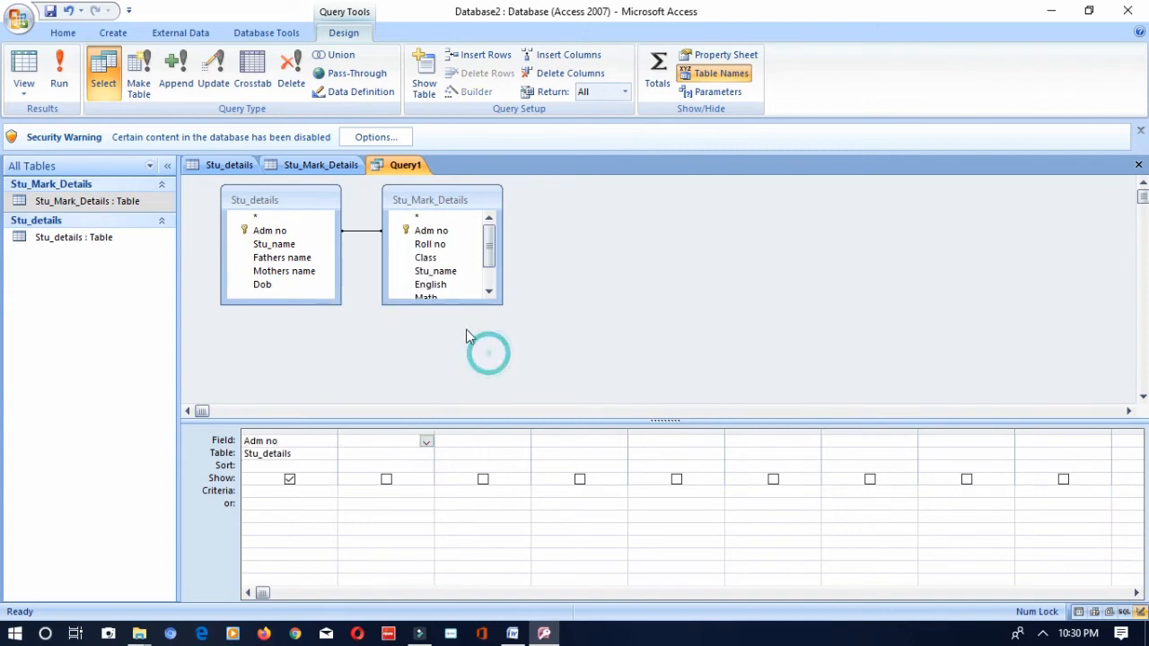
pyautogui.doubleClick(419, 245)
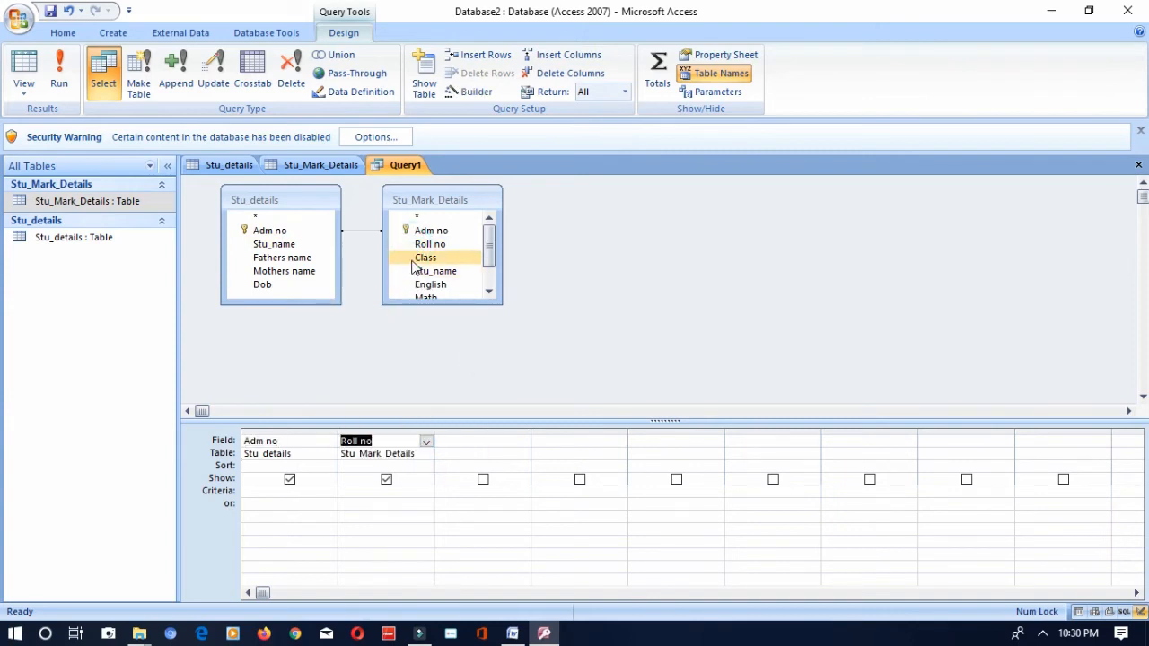
pyautogui.doubleClick(411, 272)
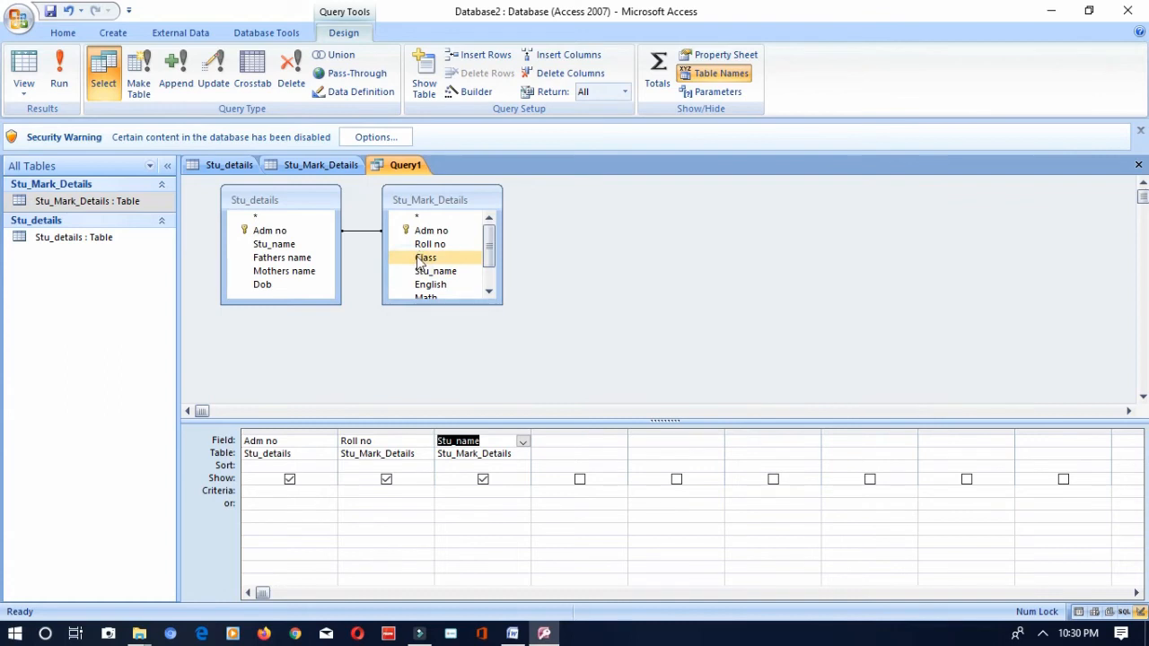
pyautogui.doubleClick(420, 258)
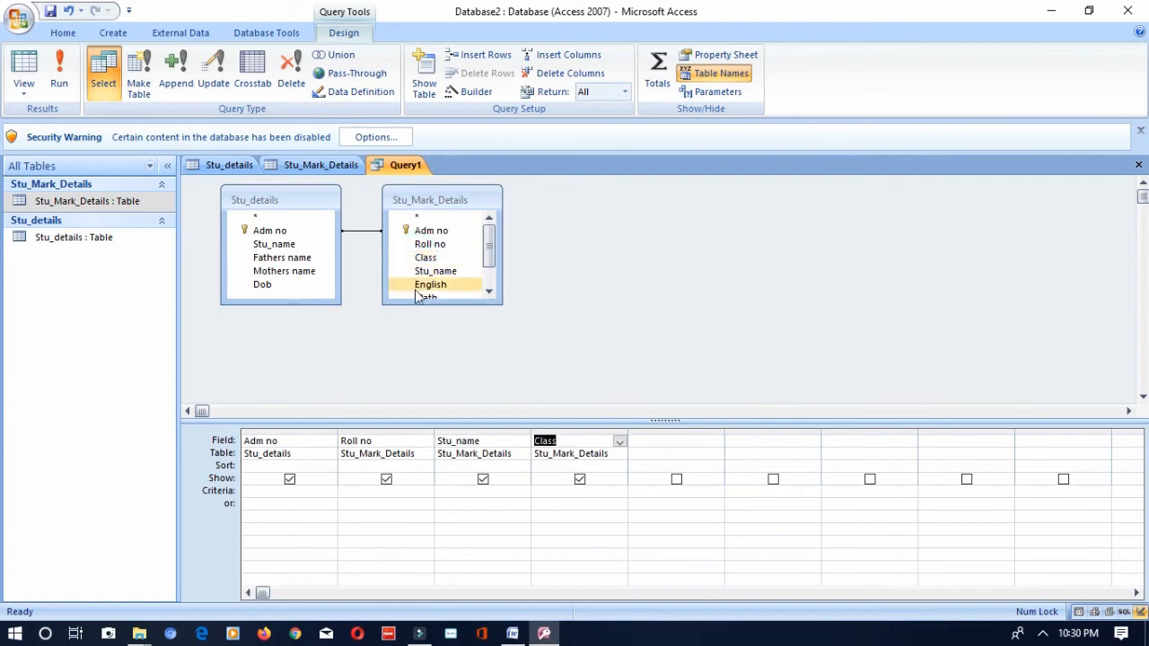
pyautogui.doubleClick(296, 258)
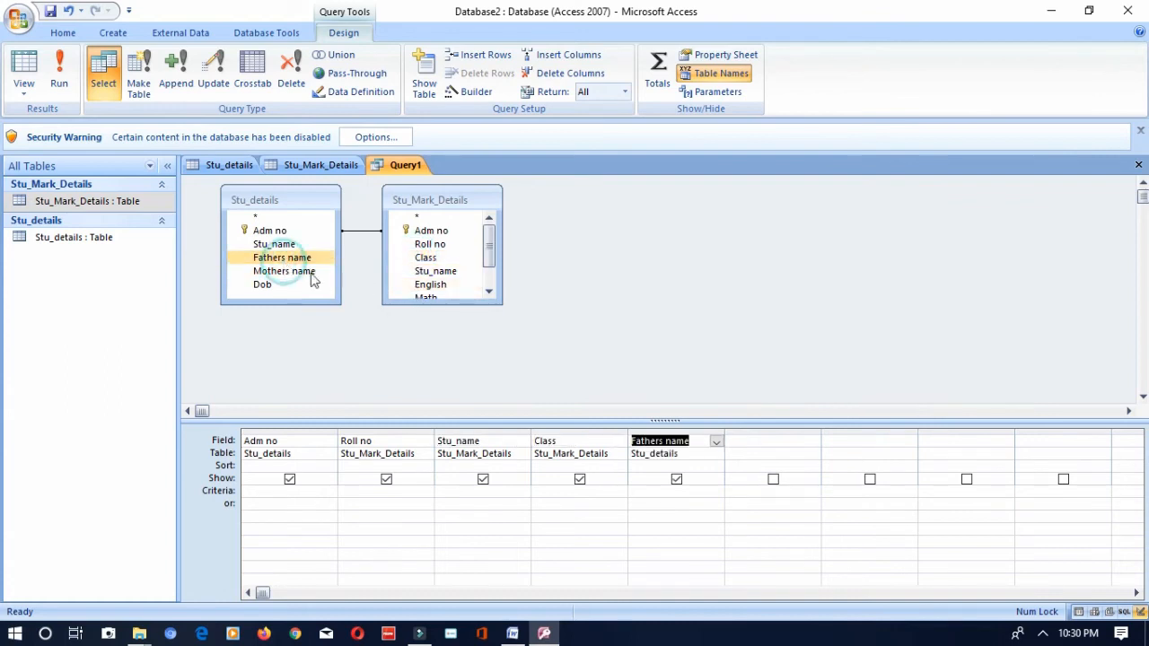
pyautogui.doubleClick(416, 285)
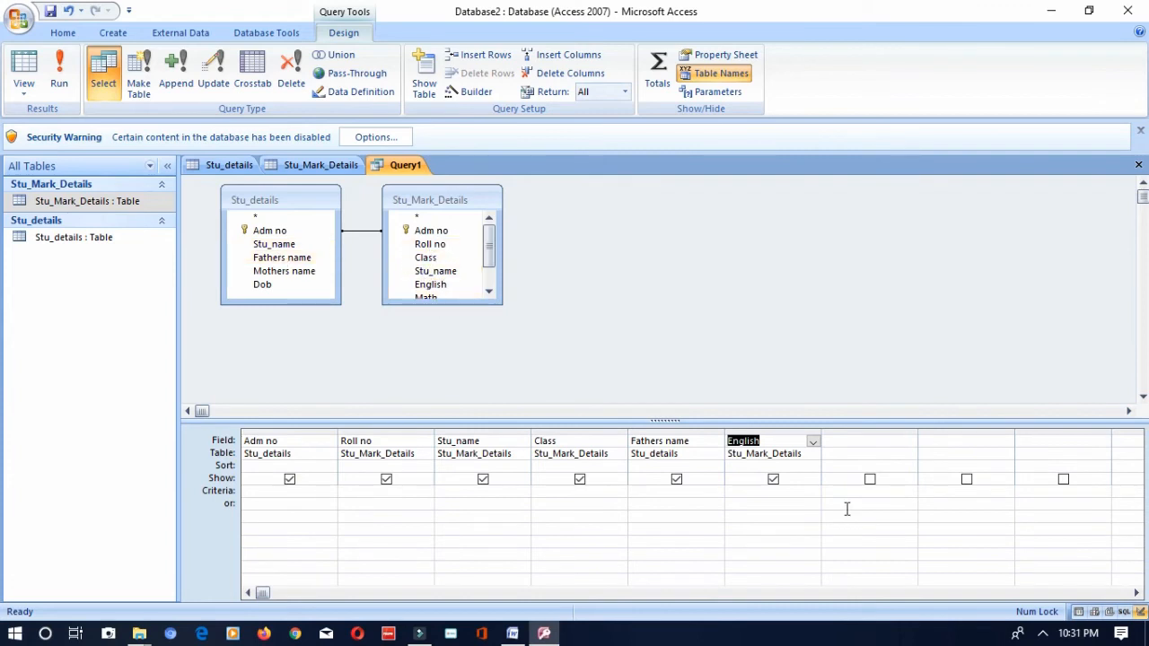
pyautogui.click(684, 328)
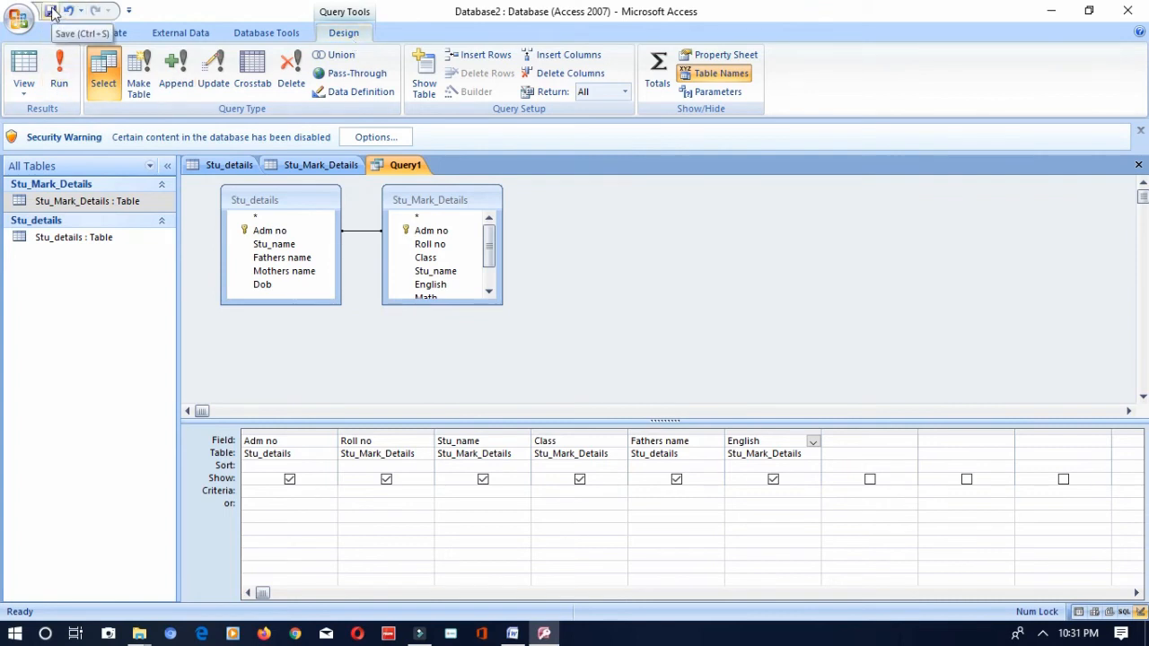
# - Save the query under the name Stu_Eng_Marks
pyautogui.click(20, 20)
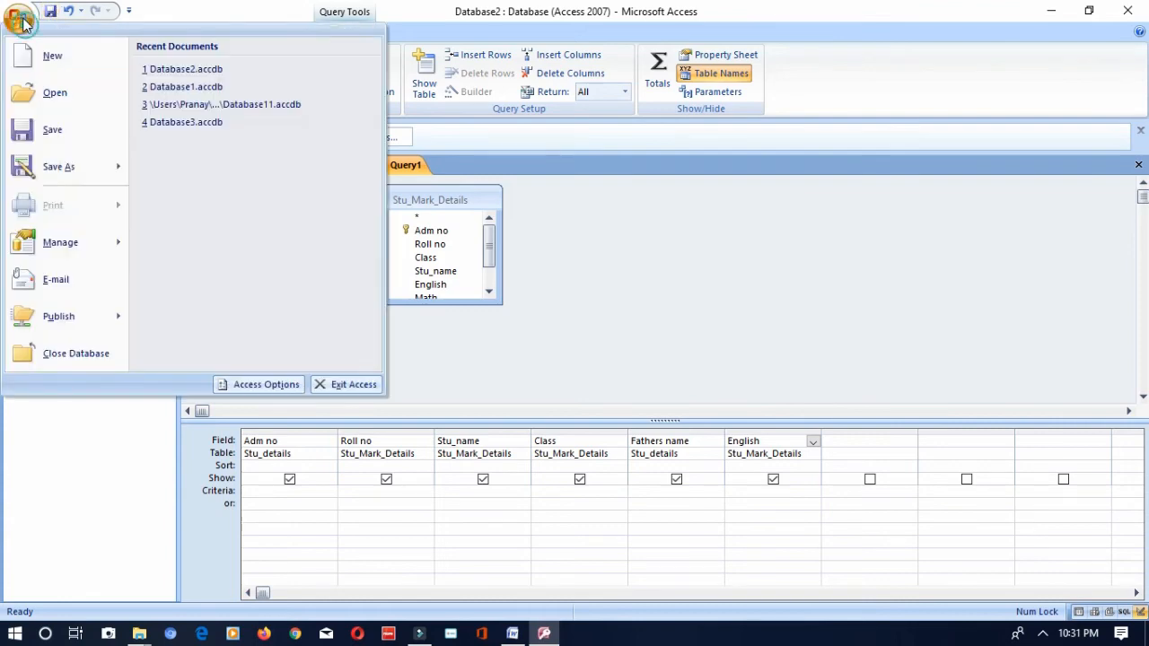
pyautogui.click(56, 134)
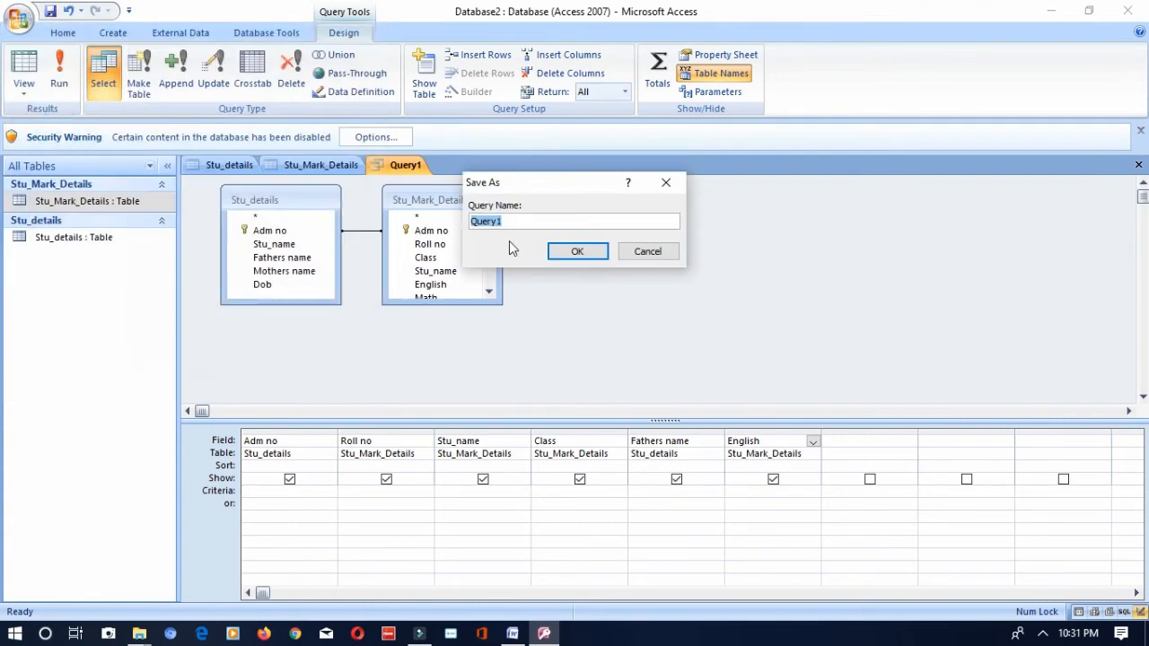
pyautogui.doubleClick(511, 223)
pyautogui.write('Stu_Eng_Marks')
pyautogui.click(596, 255)
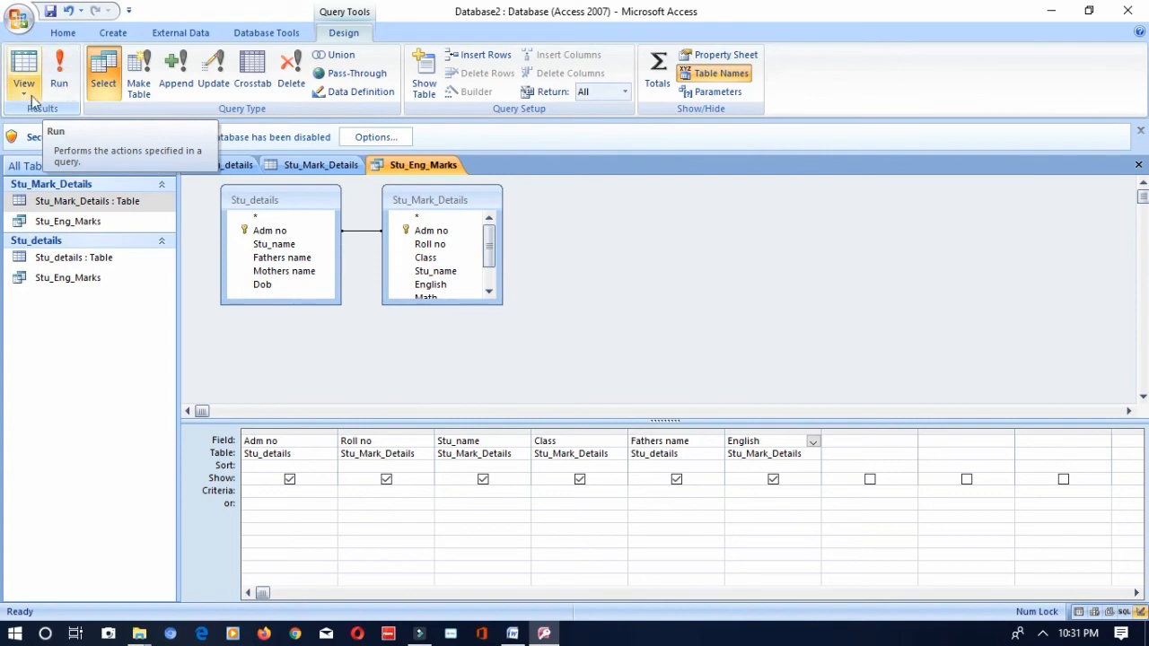
# - Run the Stu_Eng_Marks query and open its saved entries under both table groups
pyautogui.click(60, 84)
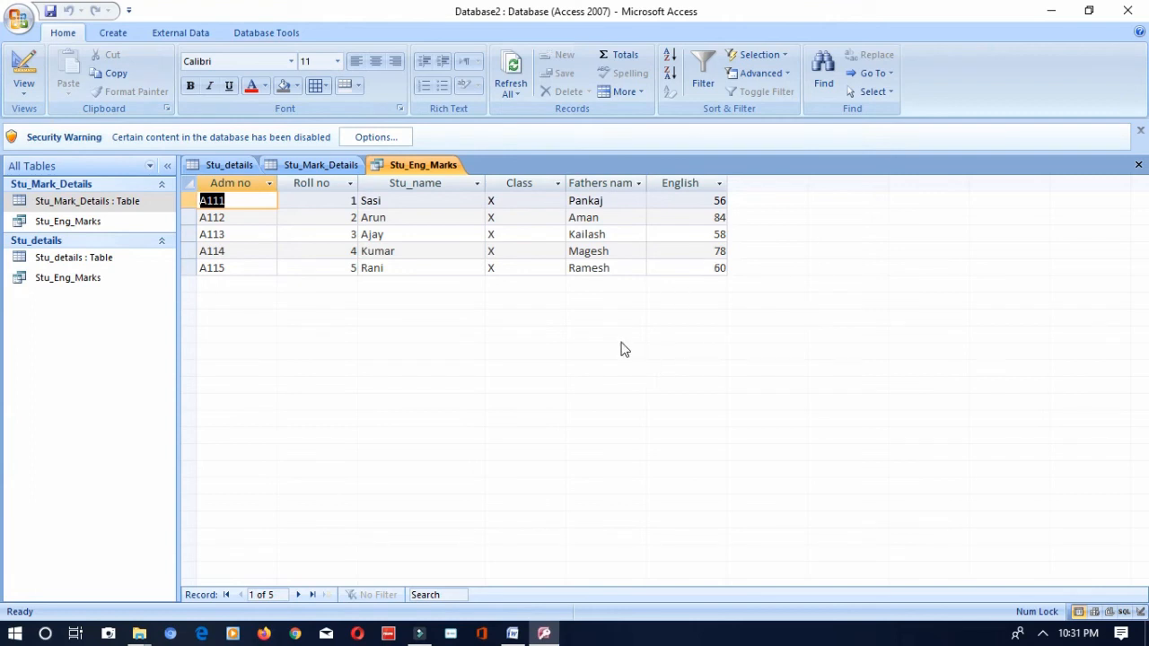
pyautogui.click(35, 227)
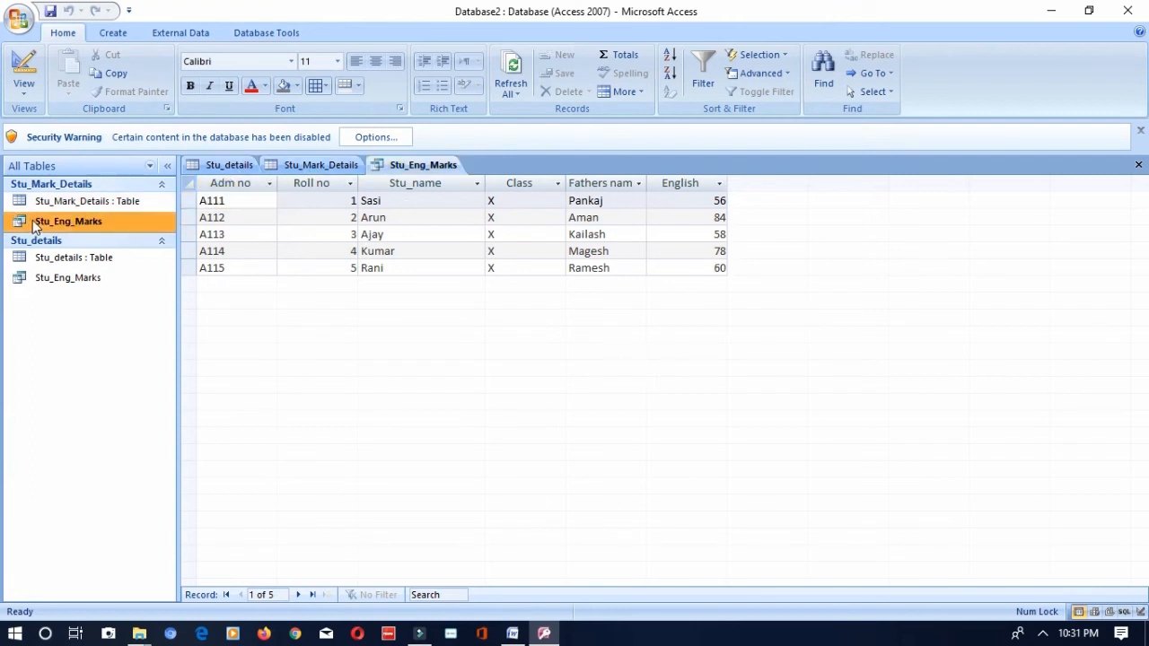
pyautogui.doubleClick(34, 226)
pyautogui.doubleClick(56, 275)
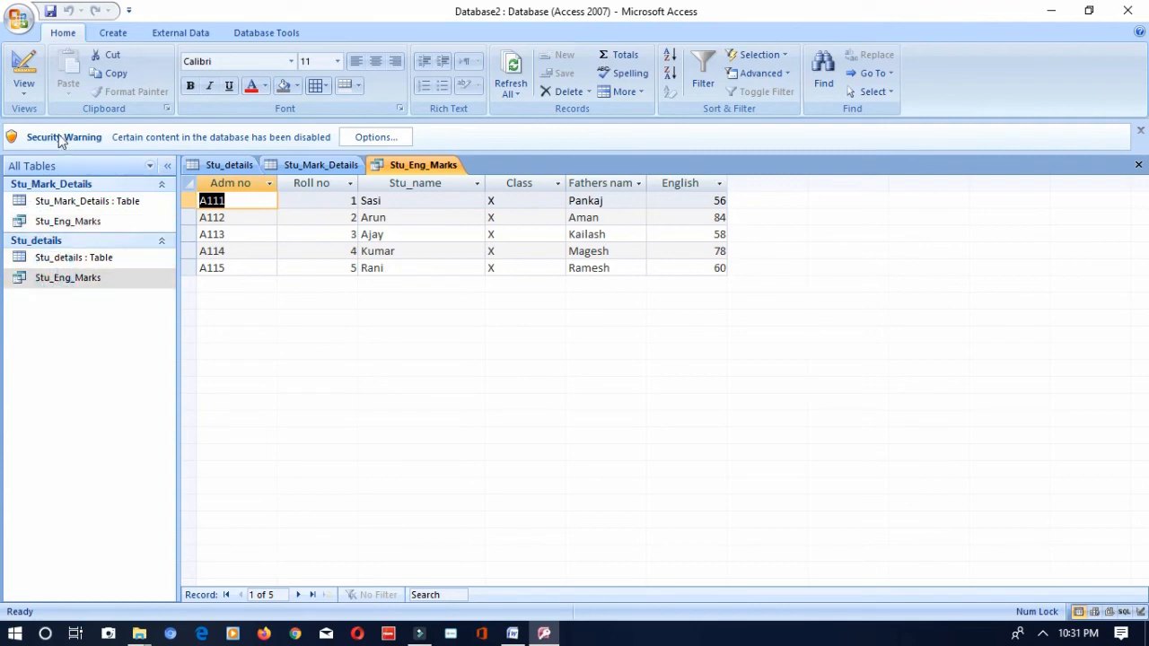
# - Return the Stu_Eng_Marks query to design view and run it again
pyautogui.click(24, 85)
pyautogui.click(45, 271)
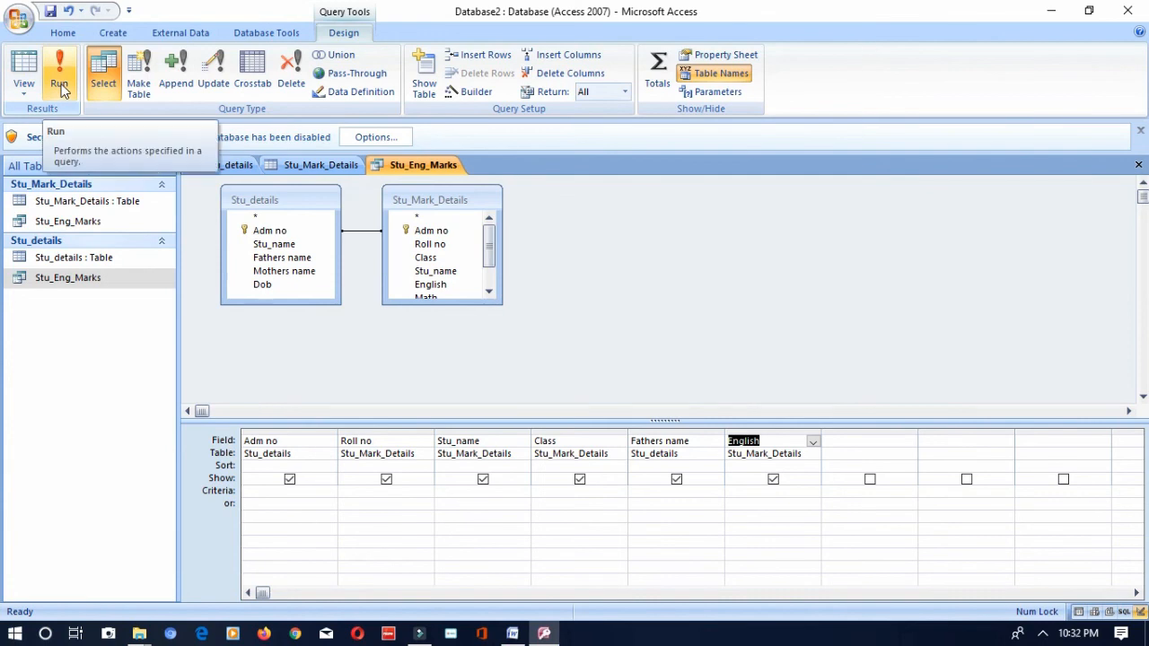
pyautogui.click(59, 84)
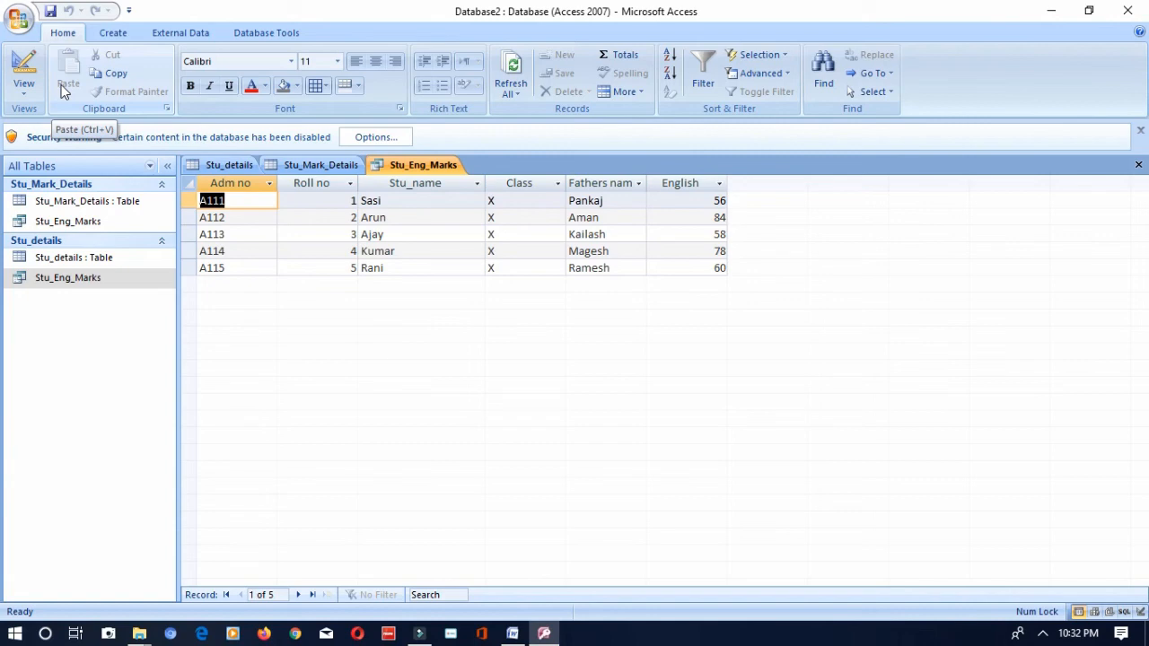
# - Start a new query with the Simple Query Wizard and add Adm no, Stu_name and Mothers name from the Stu_details table
pyautogui.click(107, 34)
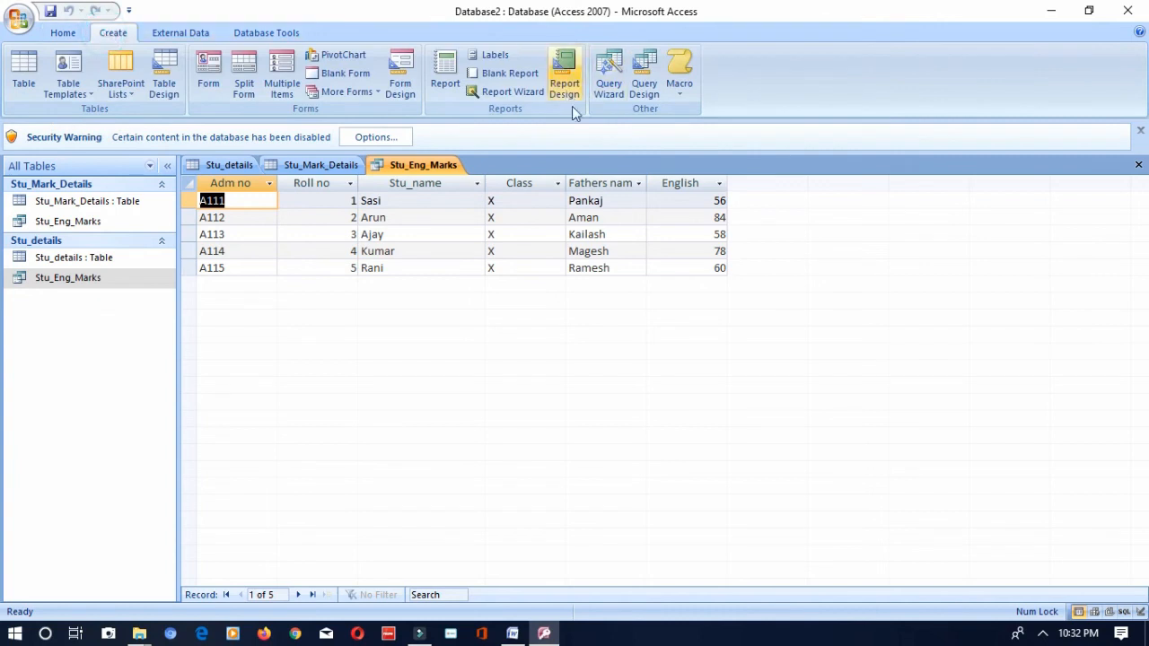
pyautogui.click(615, 81)
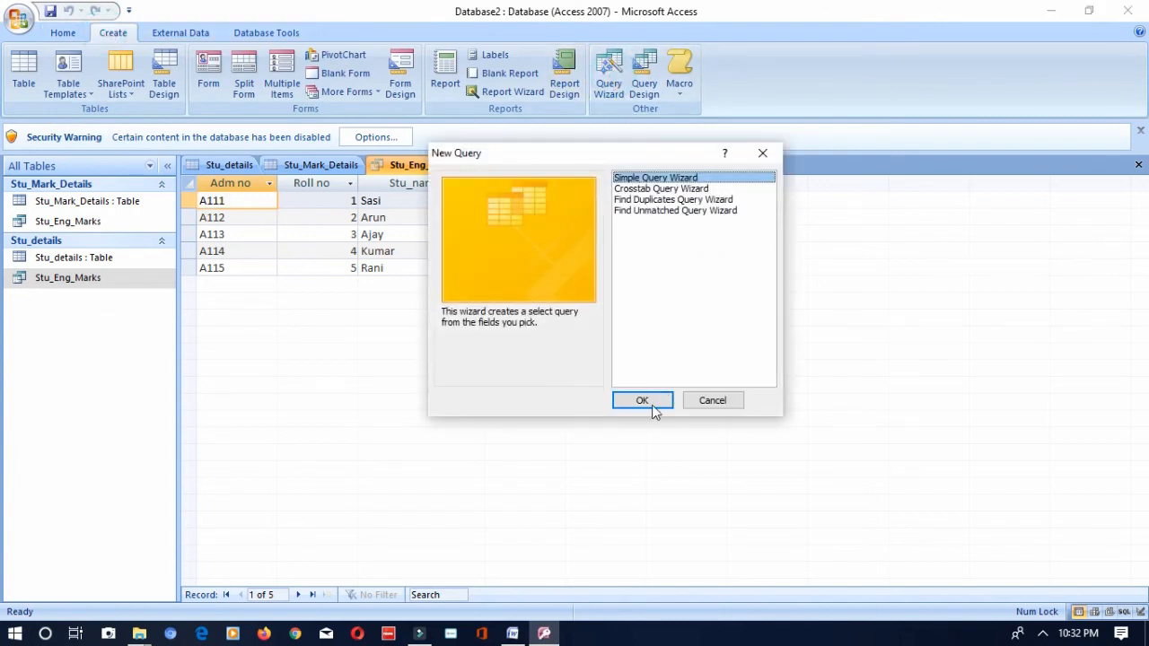
pyautogui.click(652, 408)
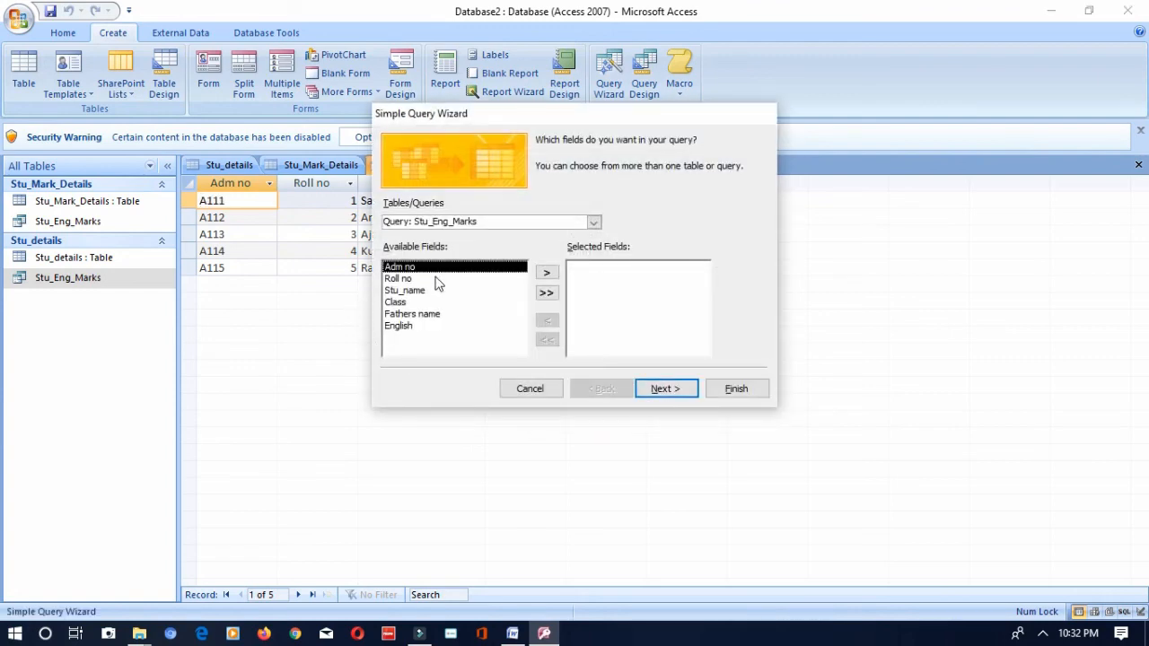
pyautogui.click(431, 222)
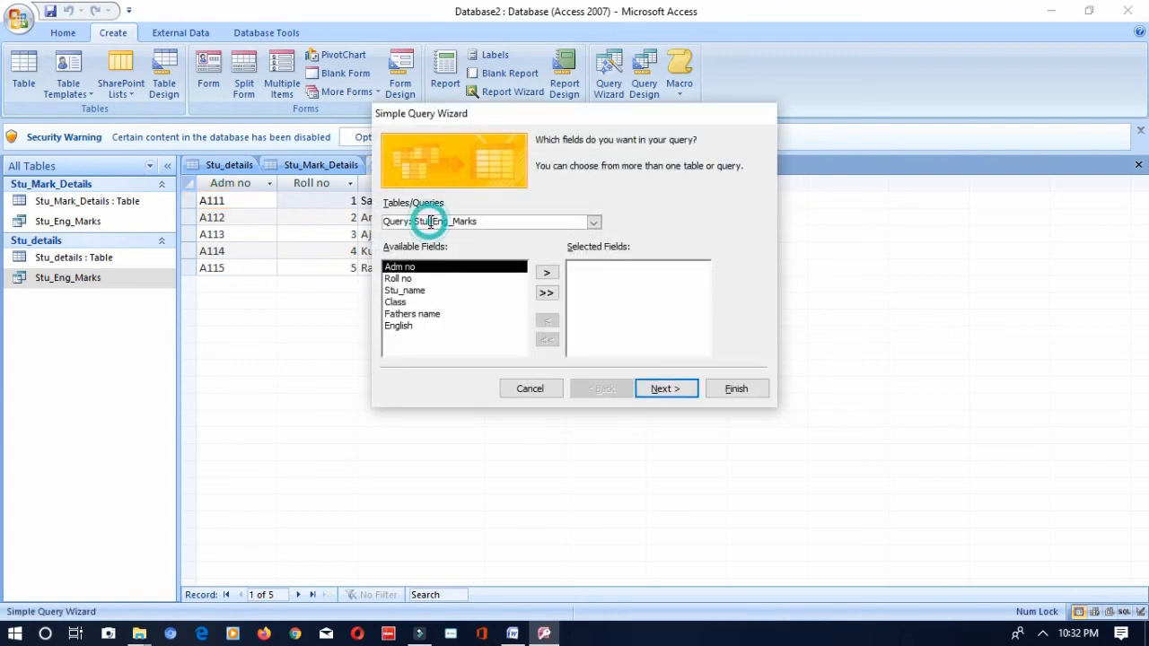
pyautogui.click(594, 222)
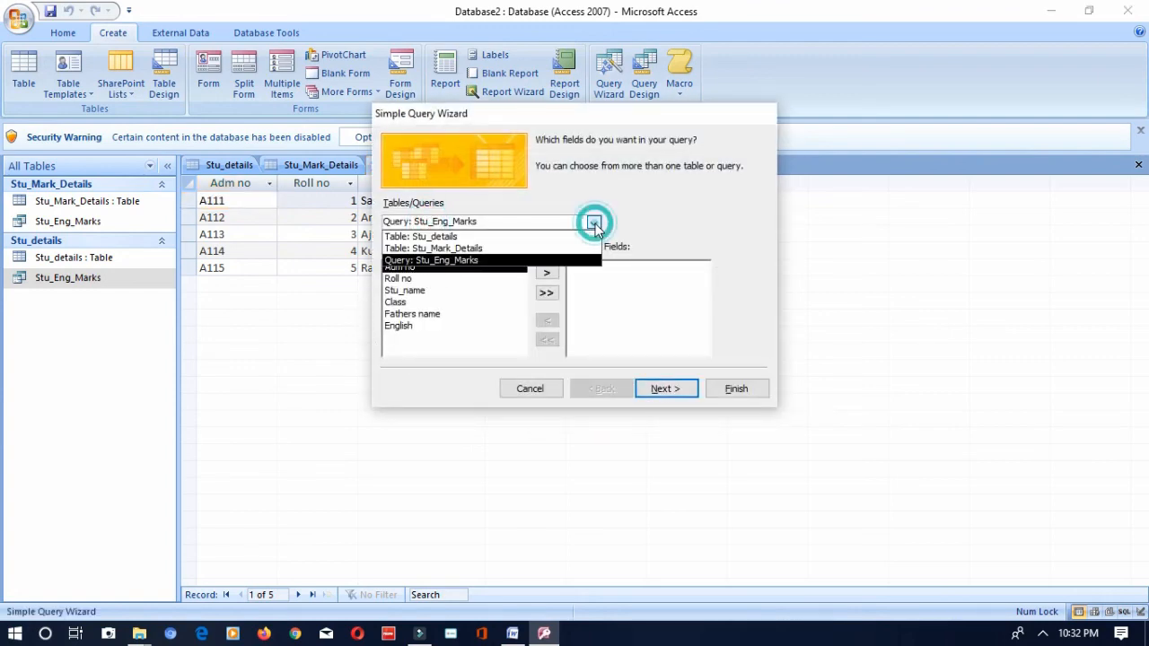
pyautogui.click(468, 236)
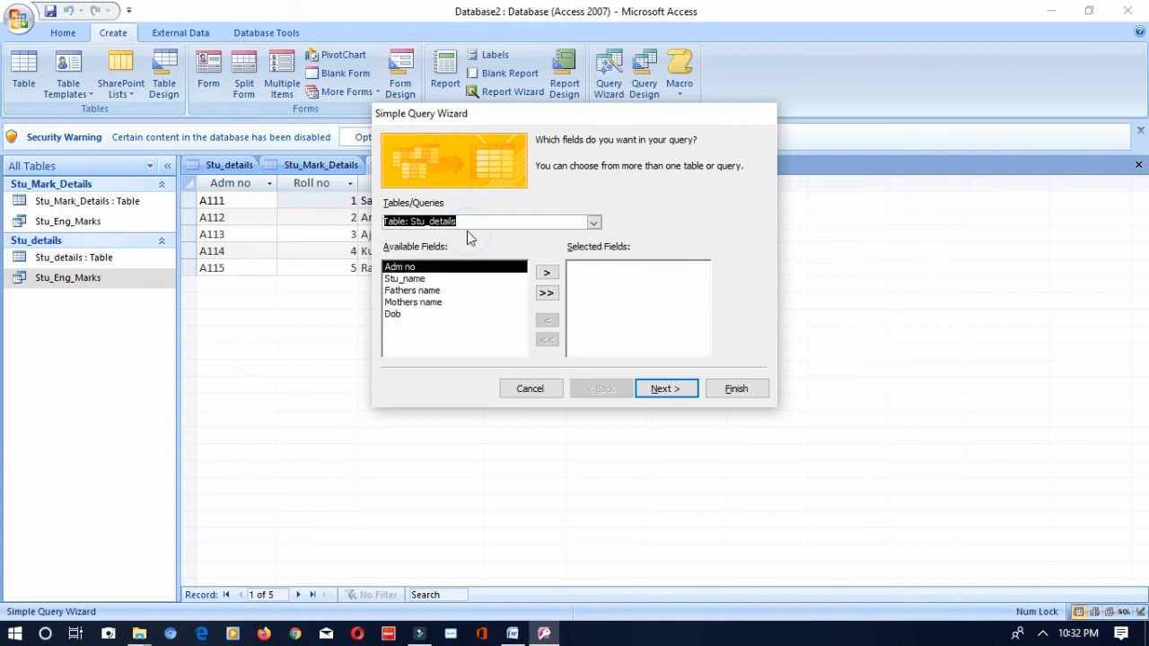
pyautogui.click(546, 275)
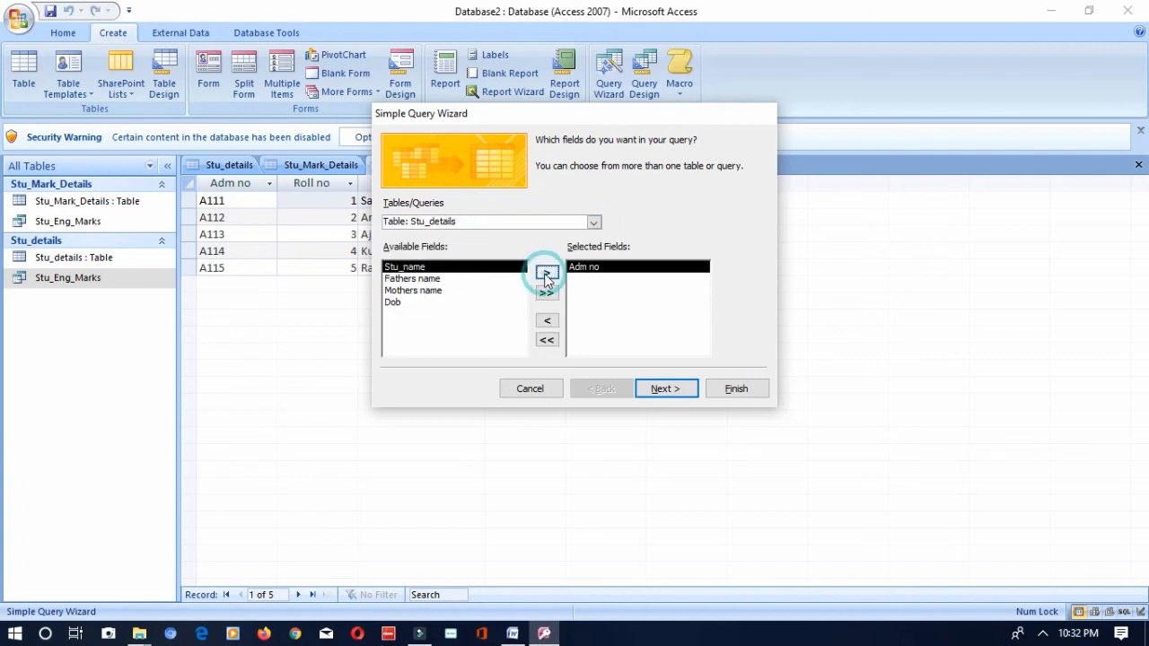
pyautogui.click(546, 275)
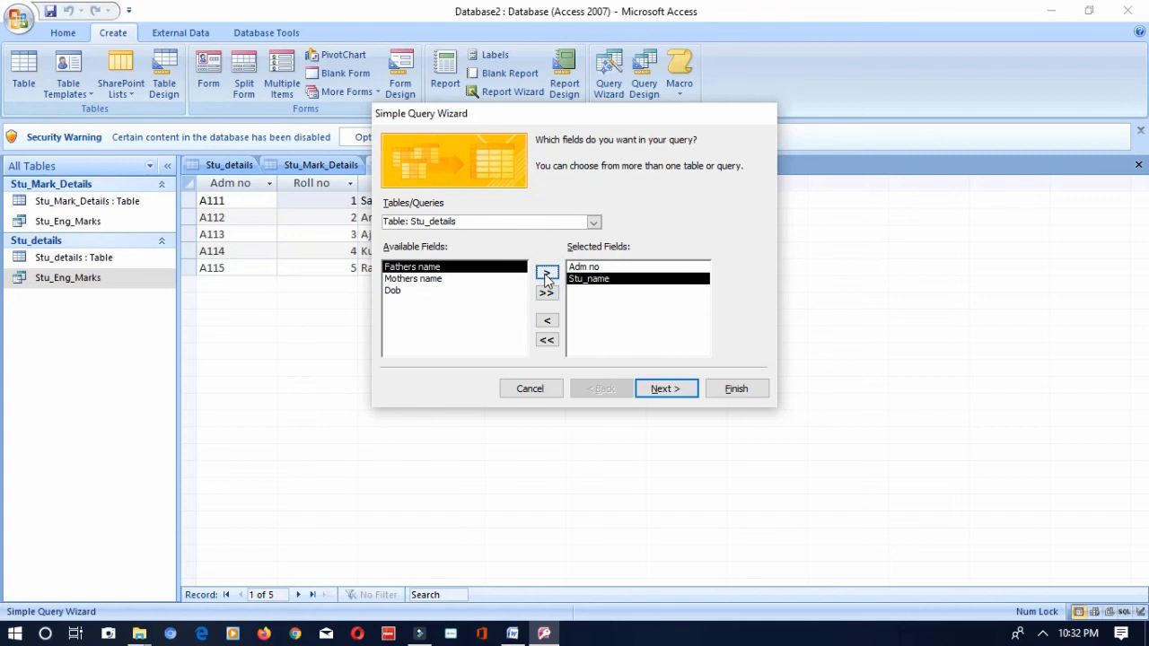
pyautogui.click(481, 279)
pyautogui.click(547, 274)
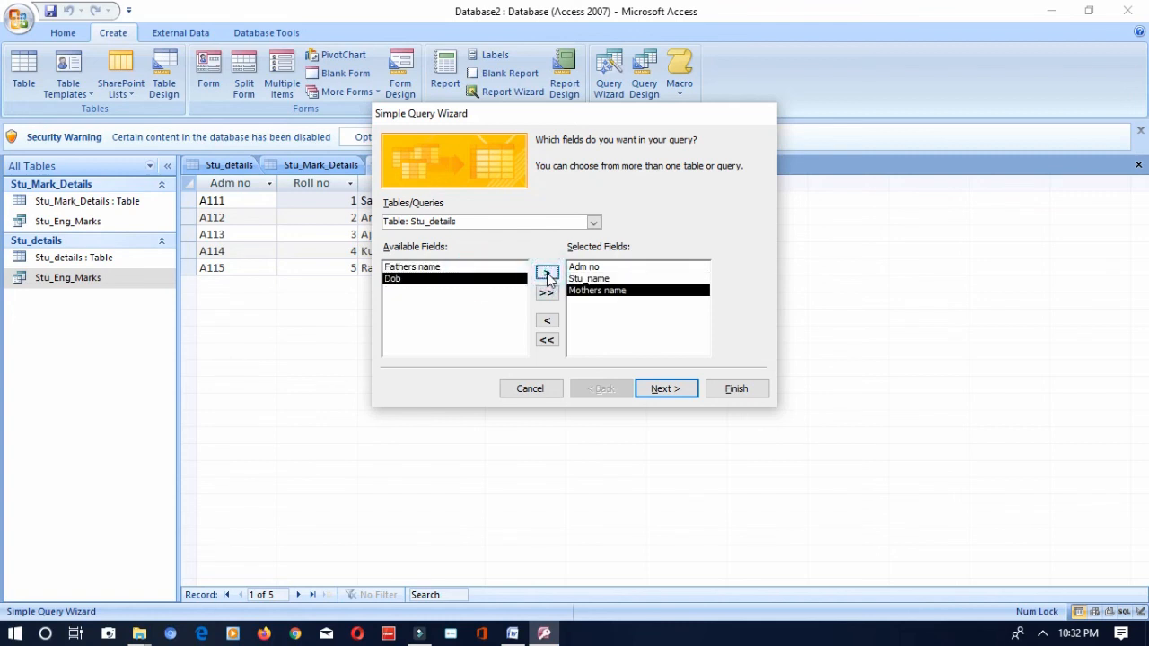
# - Add Roll no, Class and Math from the Stu_Mark_Details table to the selected fields and finish the wizard
pyautogui.click(496, 222)
pyautogui.click(594, 222)
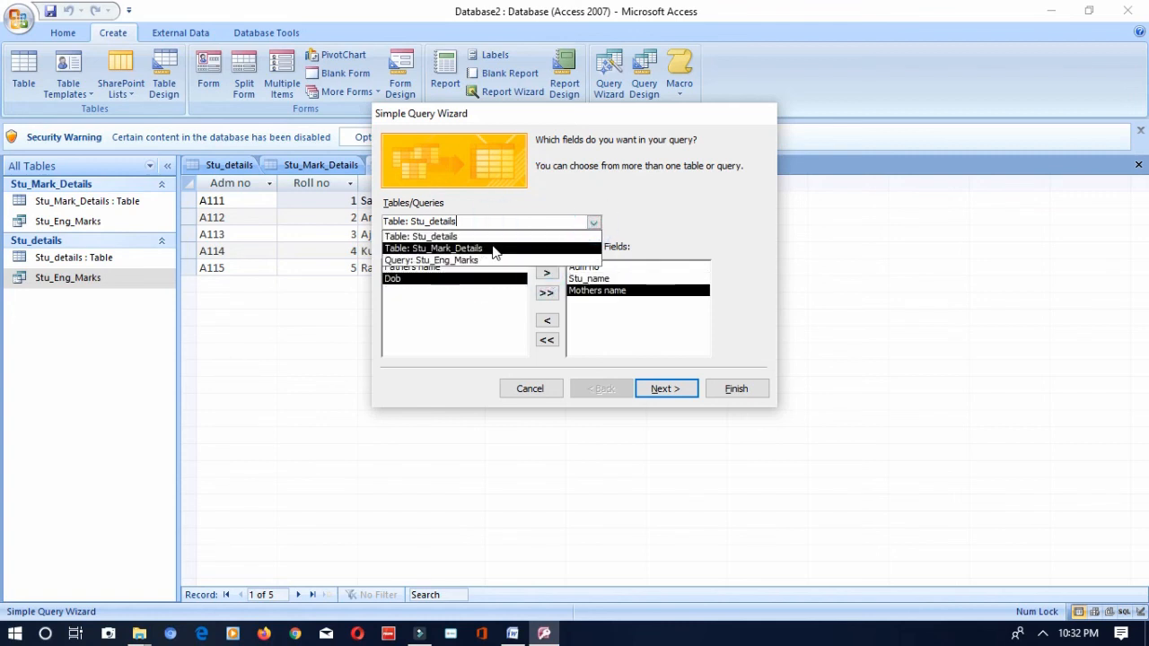
pyautogui.click(493, 244)
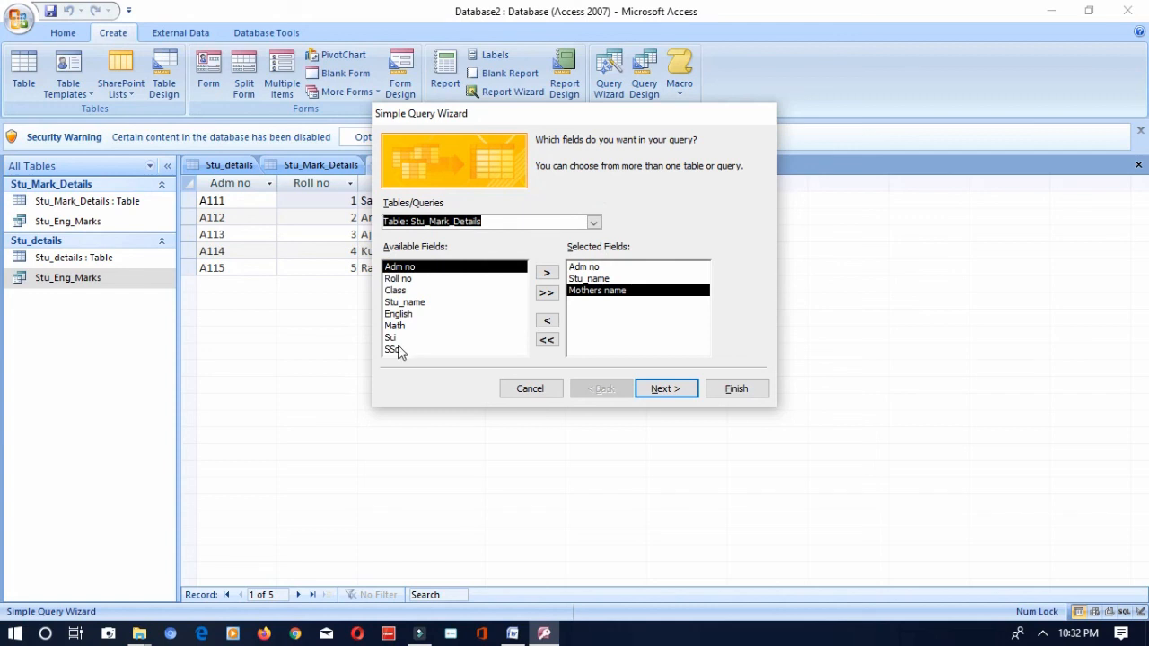
pyautogui.doubleClick(405, 280)
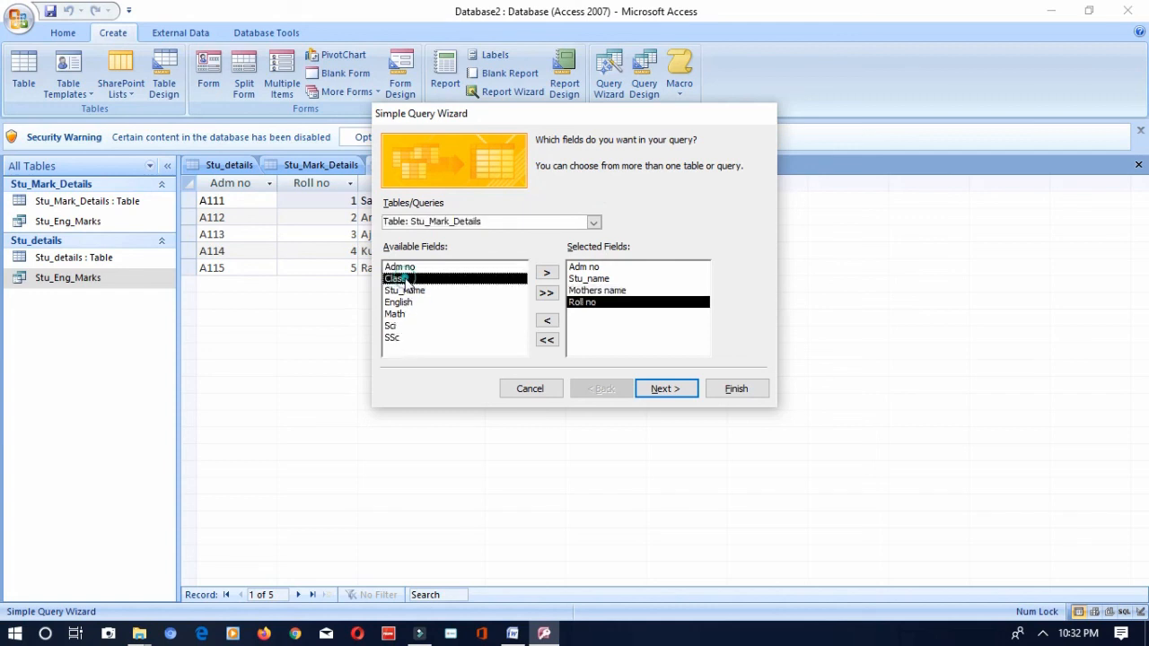
pyautogui.doubleClick(403, 280)
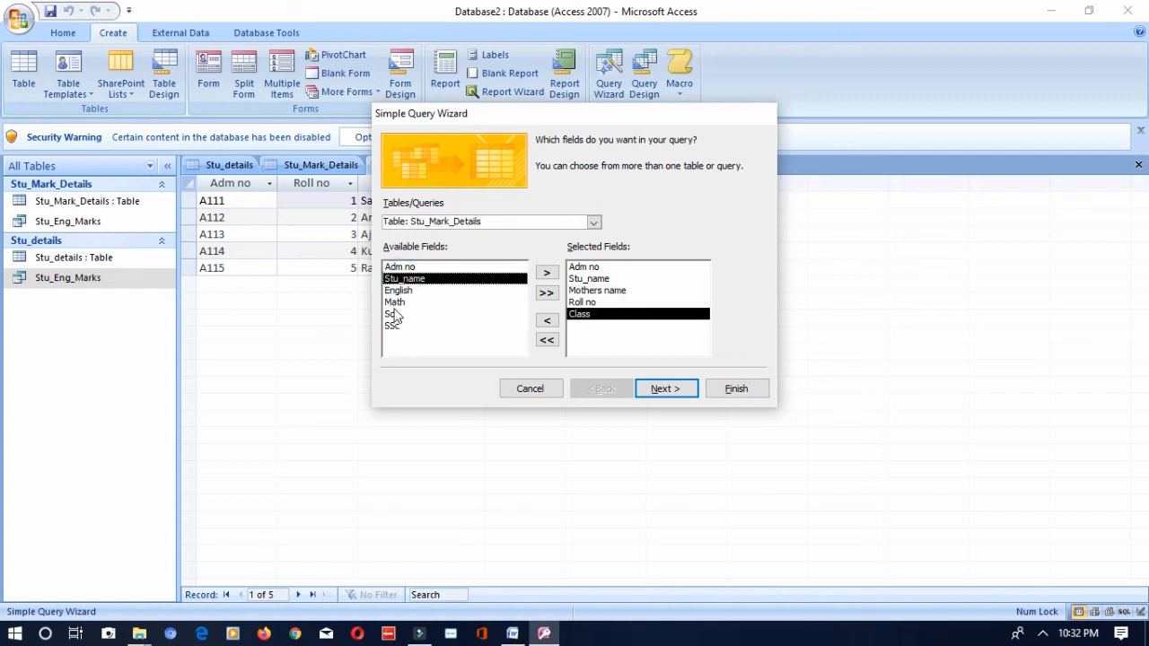
pyautogui.doubleClick(400, 303)
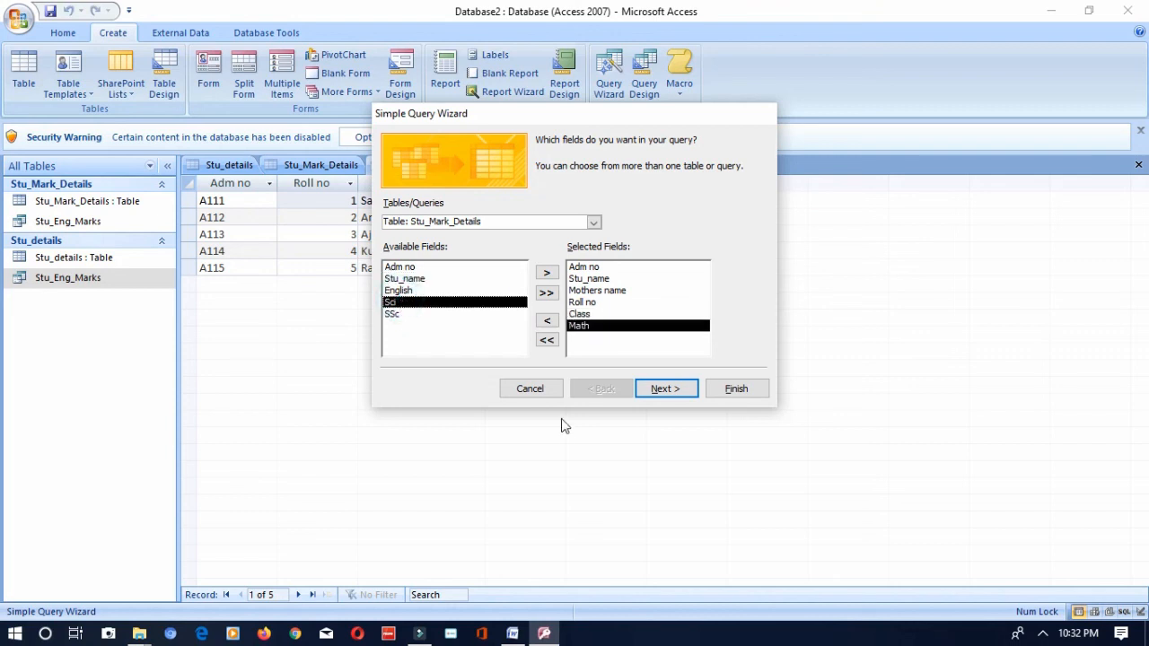
pyautogui.click(730, 391)
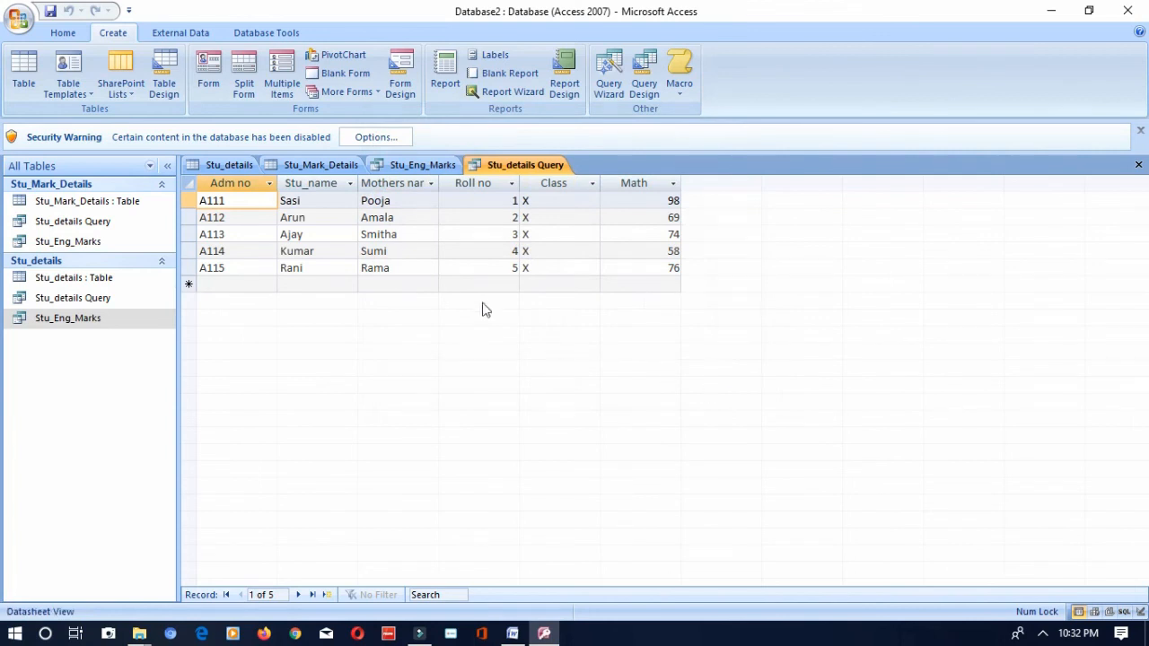